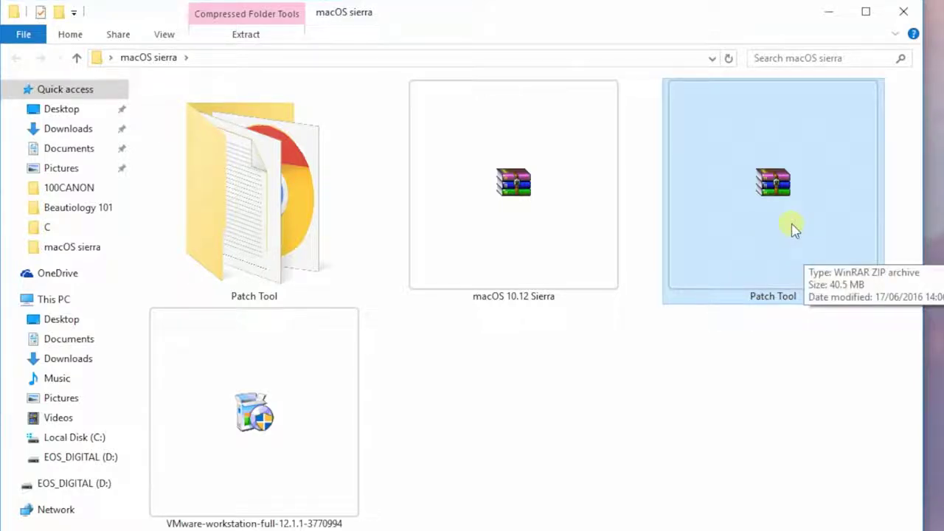
Delete the Patch Tool zip and extract the macOS 10.12 Sierra archive to its own folder
key(Delete)
click(574, 202)
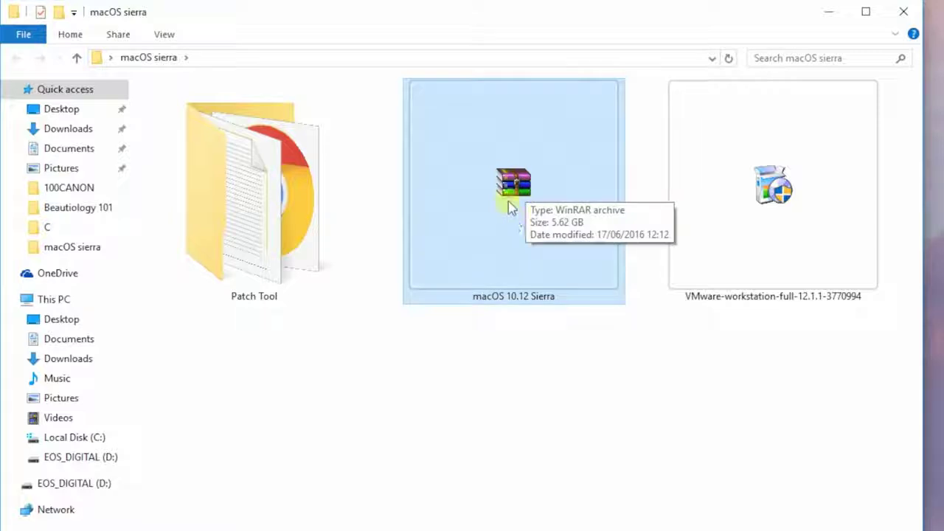
right_click(508, 202)
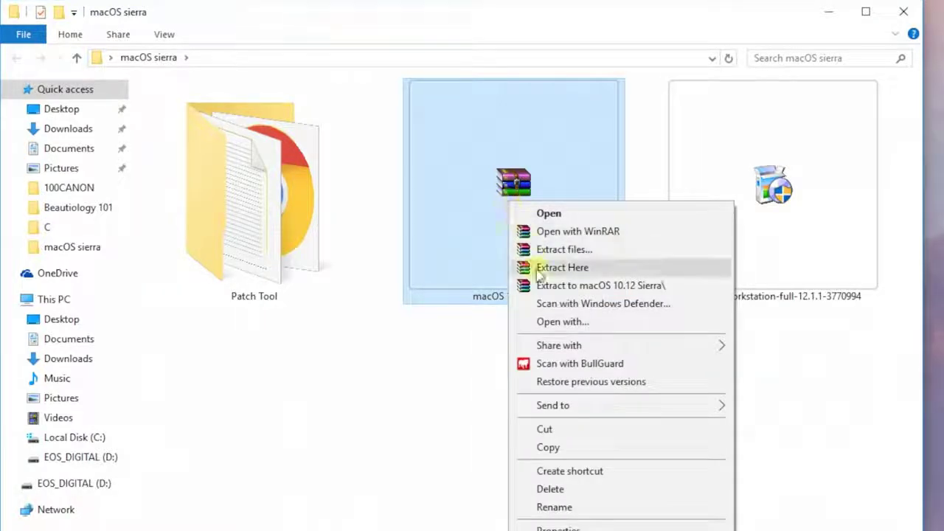
click(590, 292)
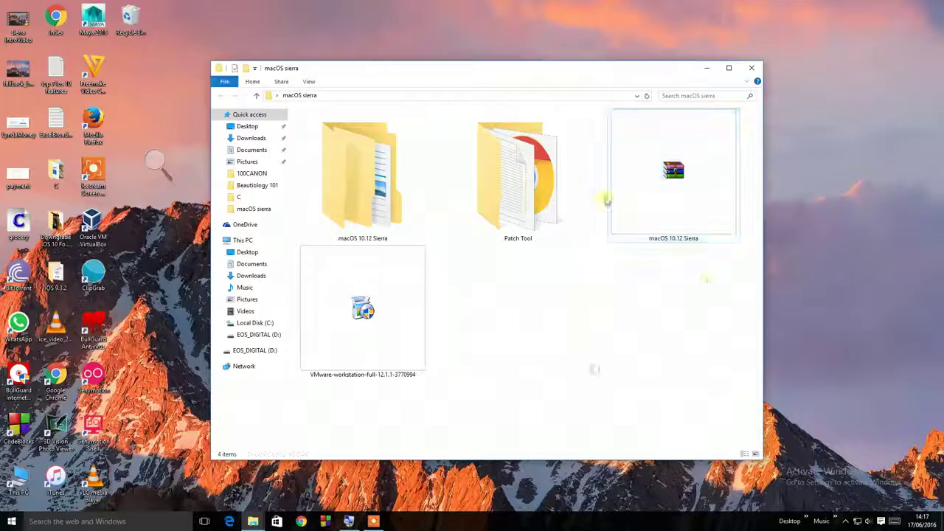
Check the new macOS 10.12 Sierra folder, then delete the Sierra archive
double_click(177, 124)
click(220, 95)
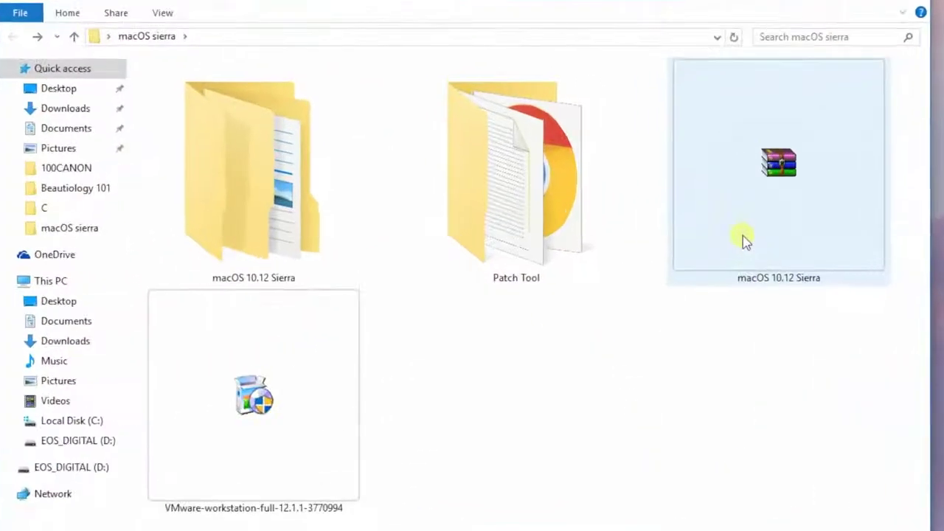
click(747, 242)
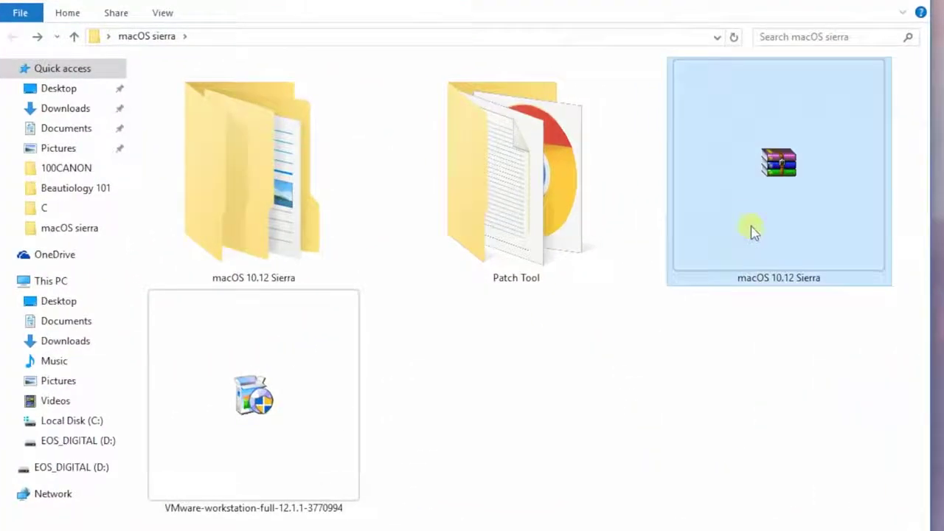
key(Delete)
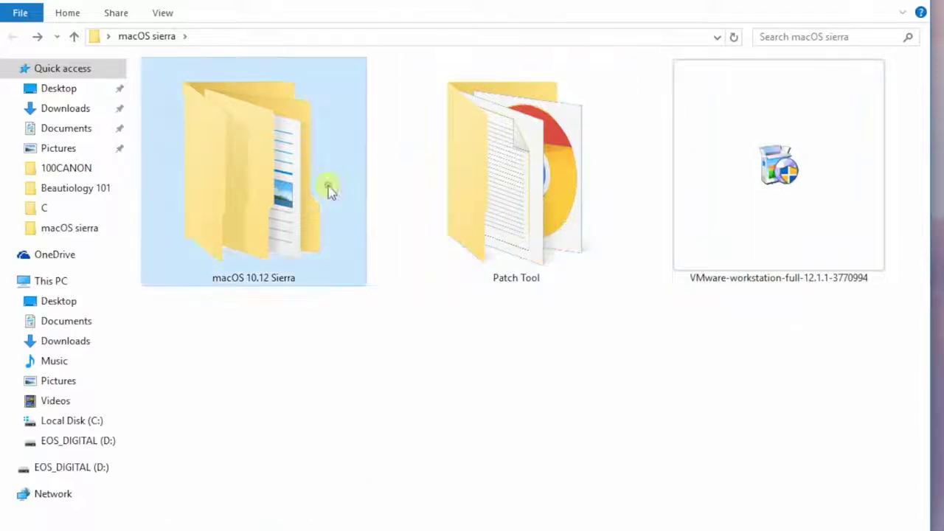
Confirm the nested macOS 10.12 Sierra folder holds the VMware virtual disk file
double_click(309, 264)
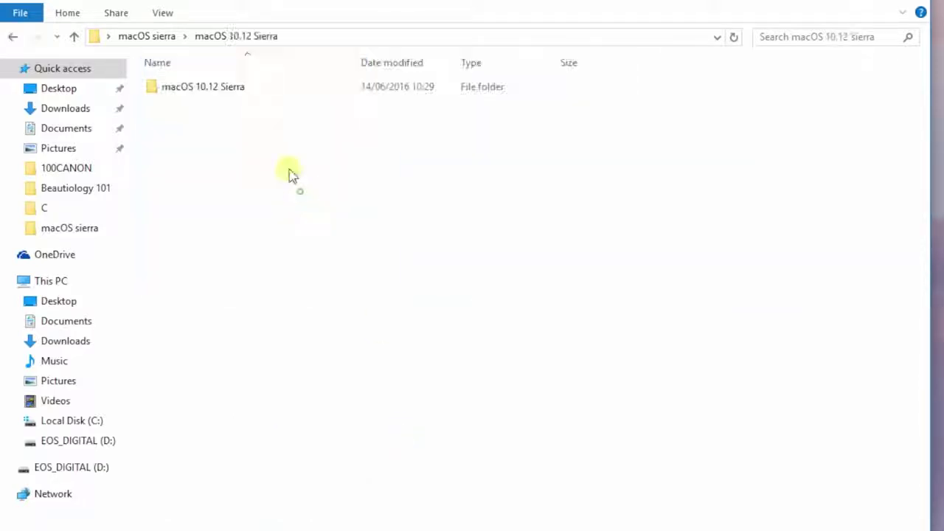
double_click(265, 90)
click(260, 95)
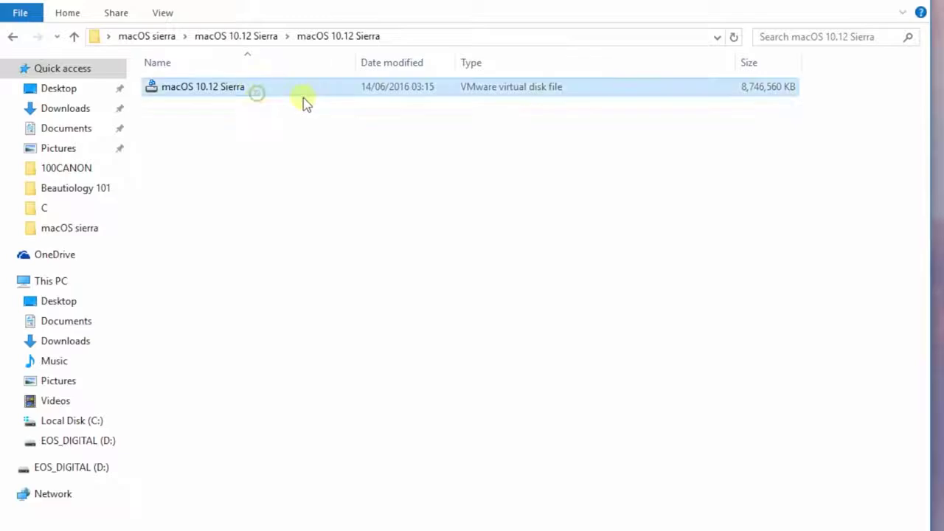
click(11, 37)
click(11, 37)
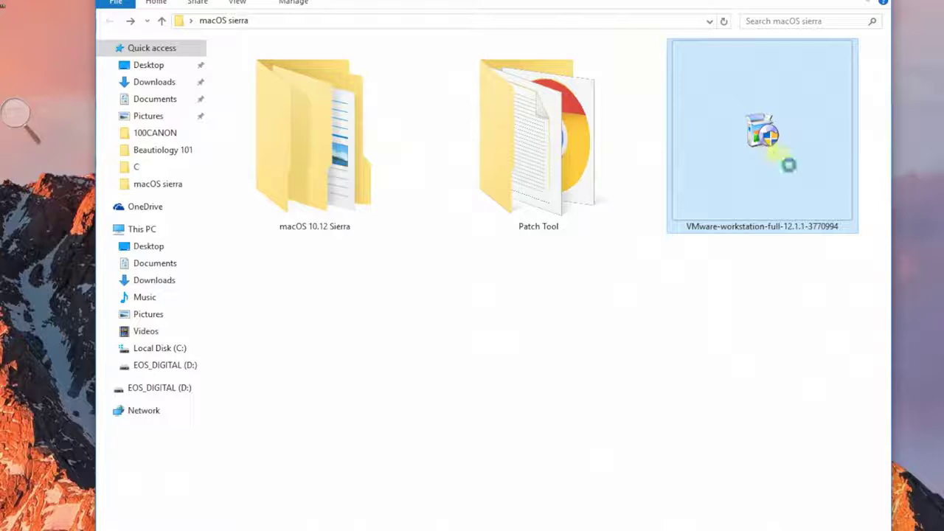
Launch the VMware Workstation installer, accept the license, and keep default setup options
right_click(685, 188)
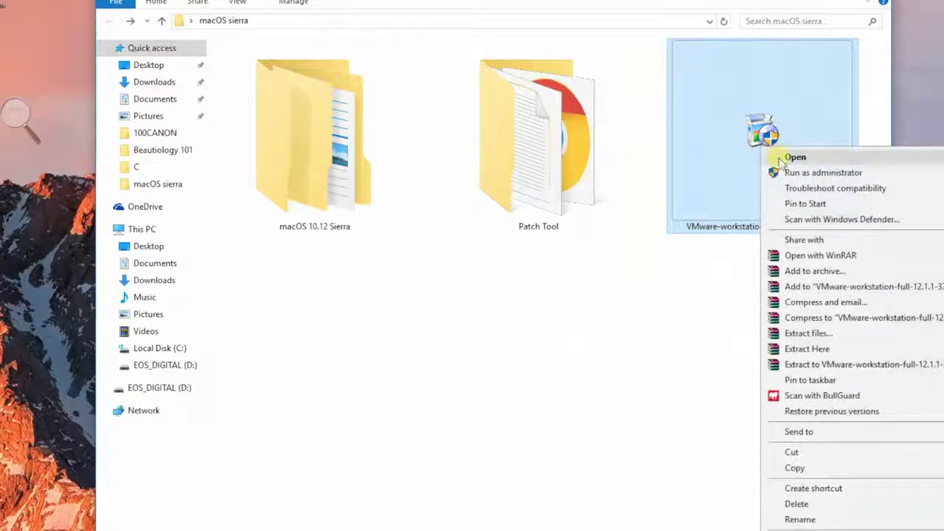
click(783, 158)
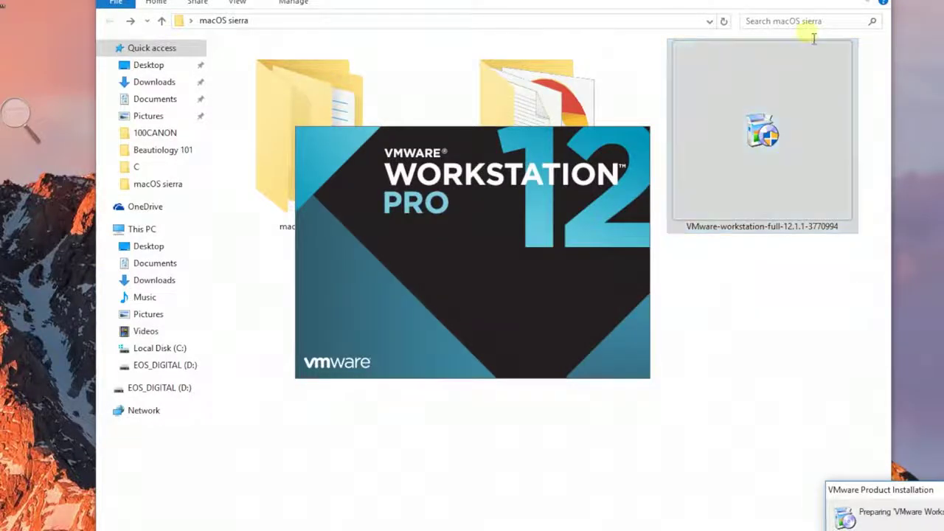
click(806, 0)
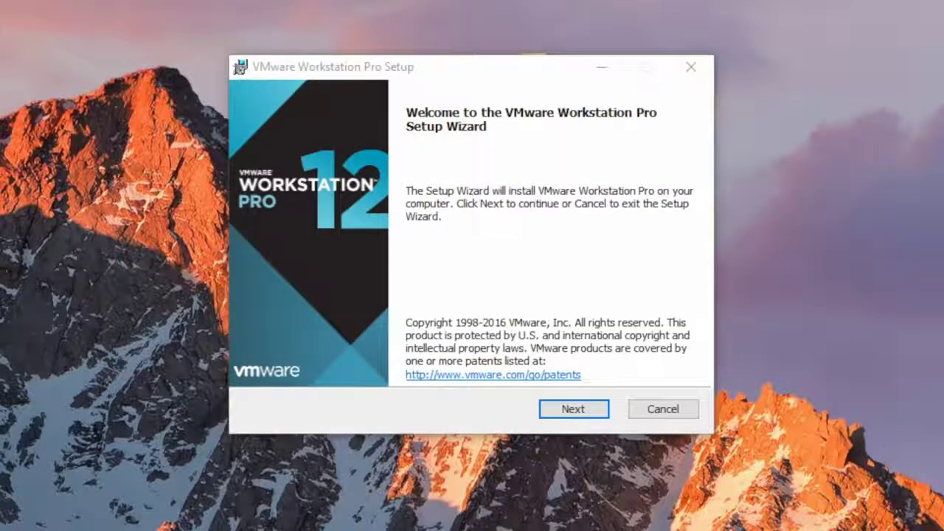
click(573, 408)
click(261, 361)
click(573, 409)
click(574, 409)
Turn off product update checks and the Start Menu shortcut, then install and finish
click(413, 180)
click(574, 404)
click(278, 229)
click(573, 407)
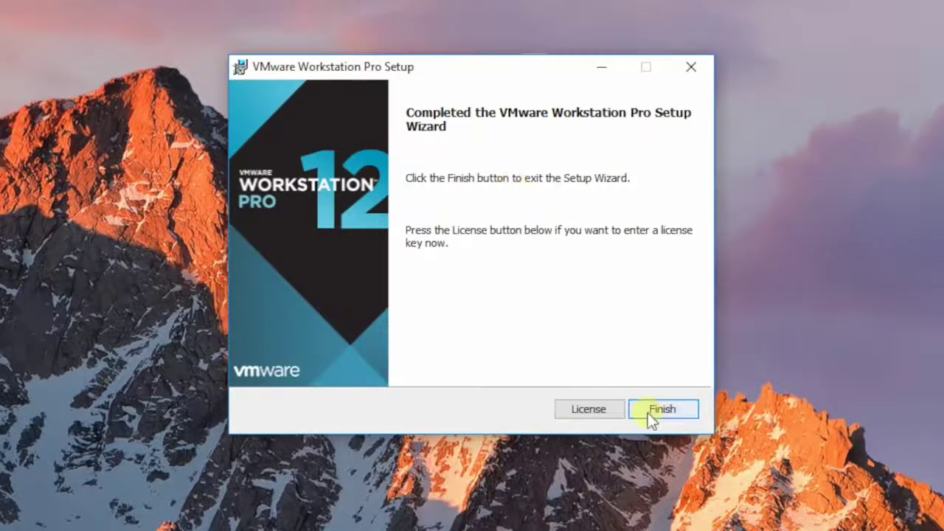
click(648, 413)
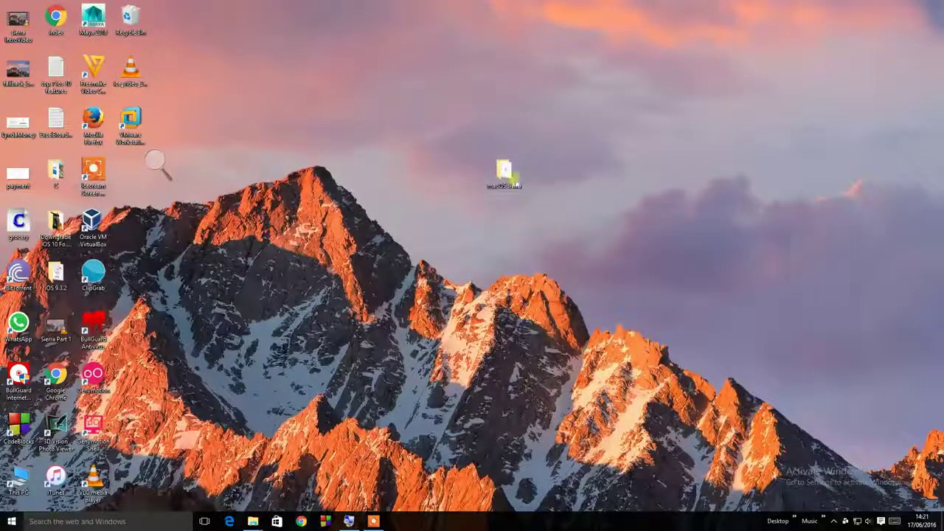
double_click(514, 176)
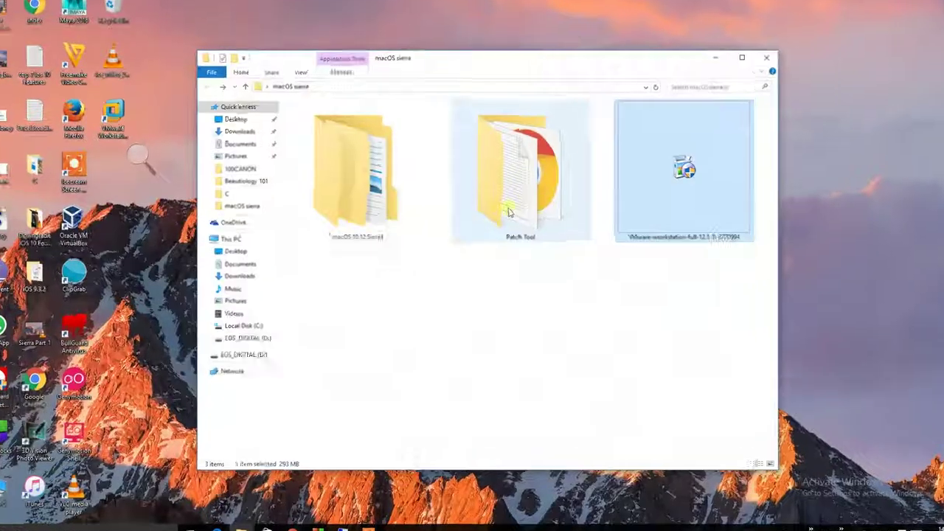
Run Patch Tool's win-install as administrator to apply VMware Unlocker, then close Explorer
double_click(512, 169)
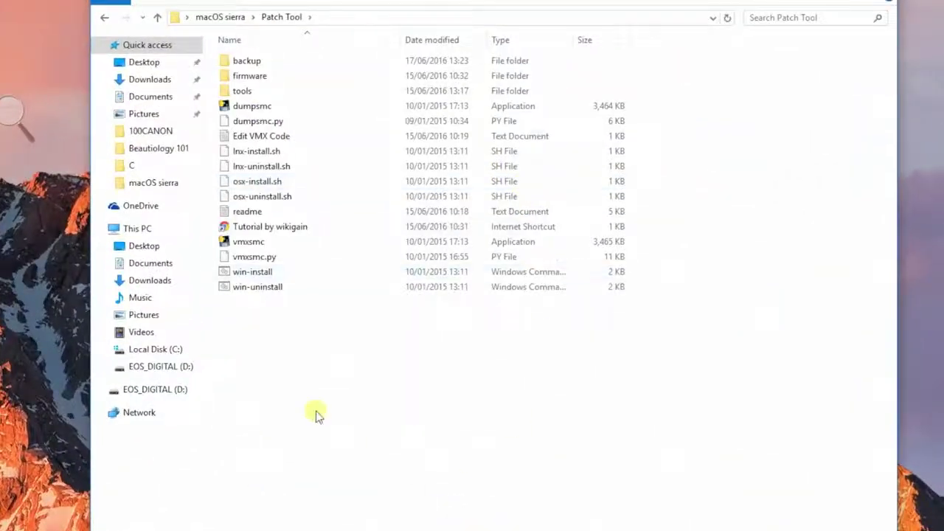
click(306, 276)
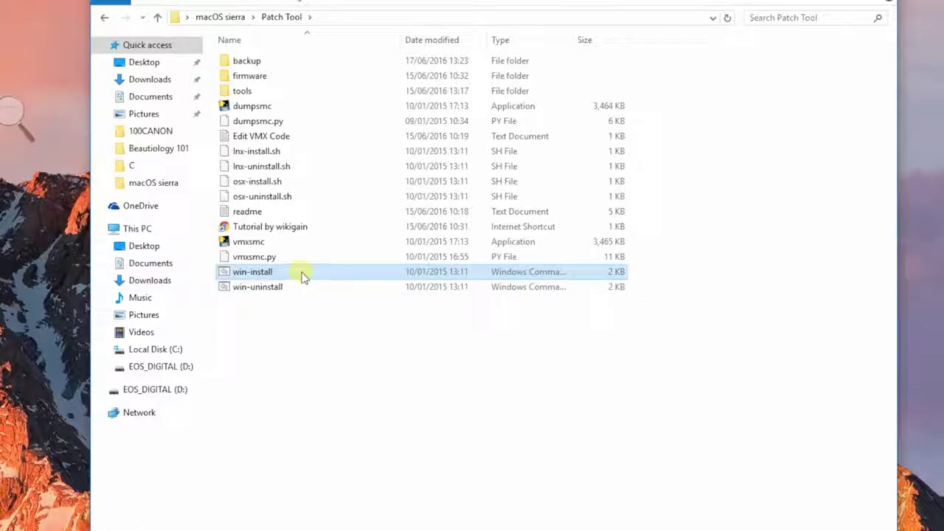
right_click(302, 274)
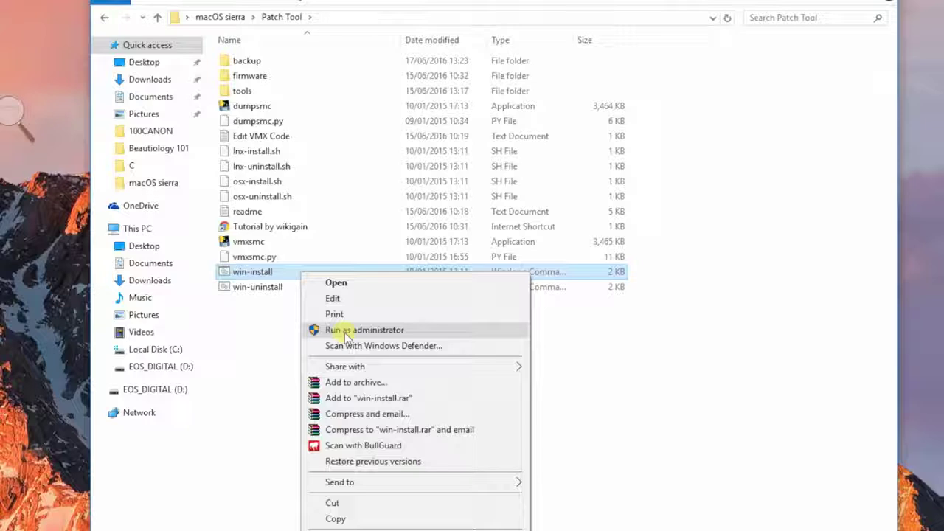
click(345, 332)
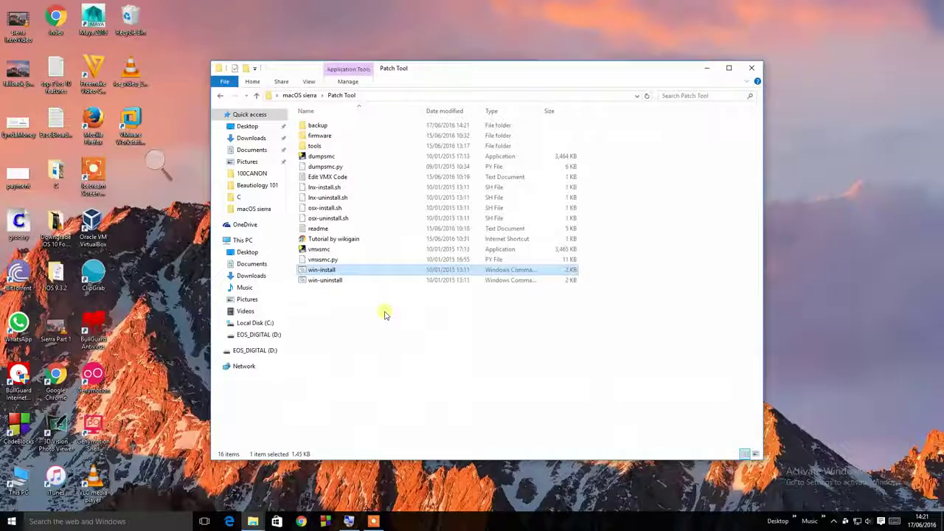
click(751, 67)
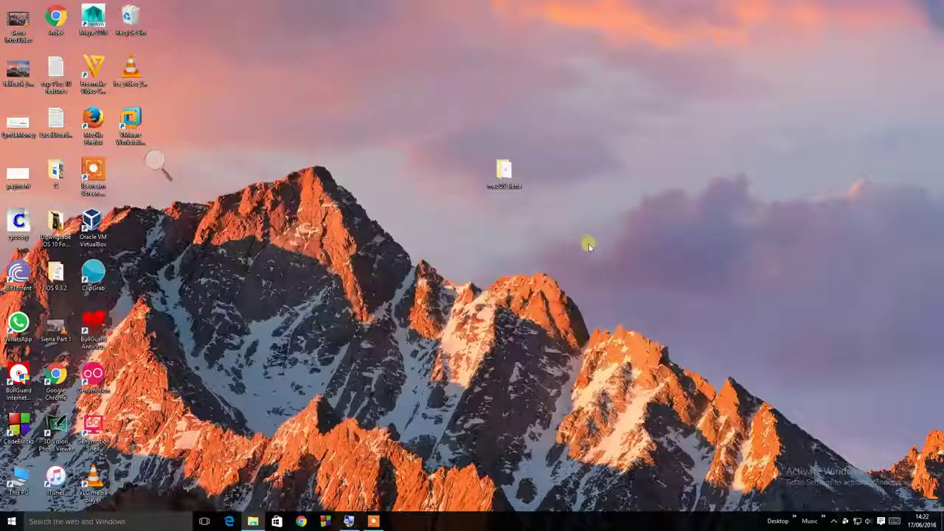
Start a typical new VM with the OS installed later and OS X 10.11 as version
double_click(142, 135)
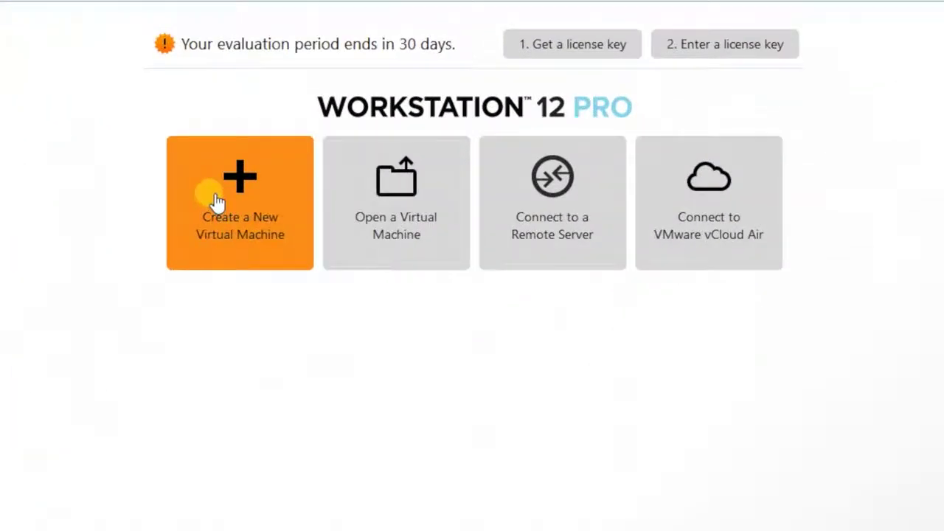
click(260, 188)
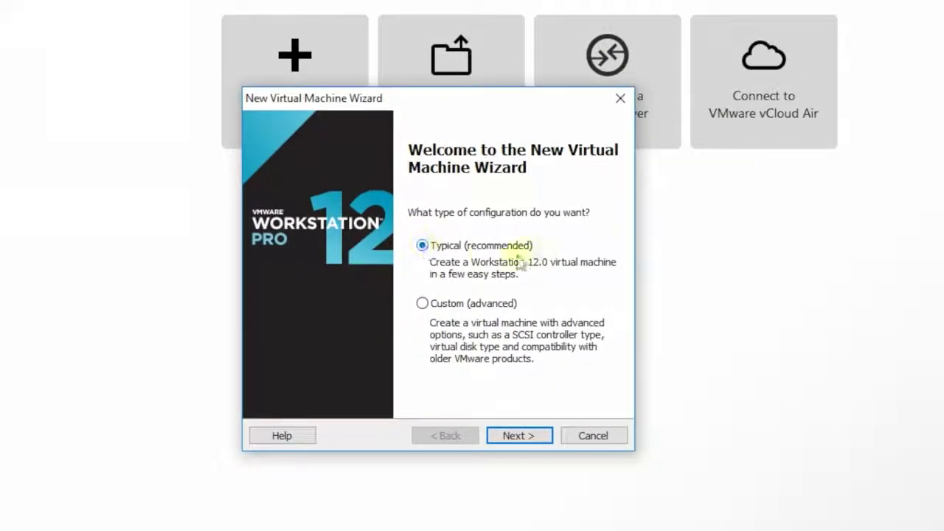
click(516, 436)
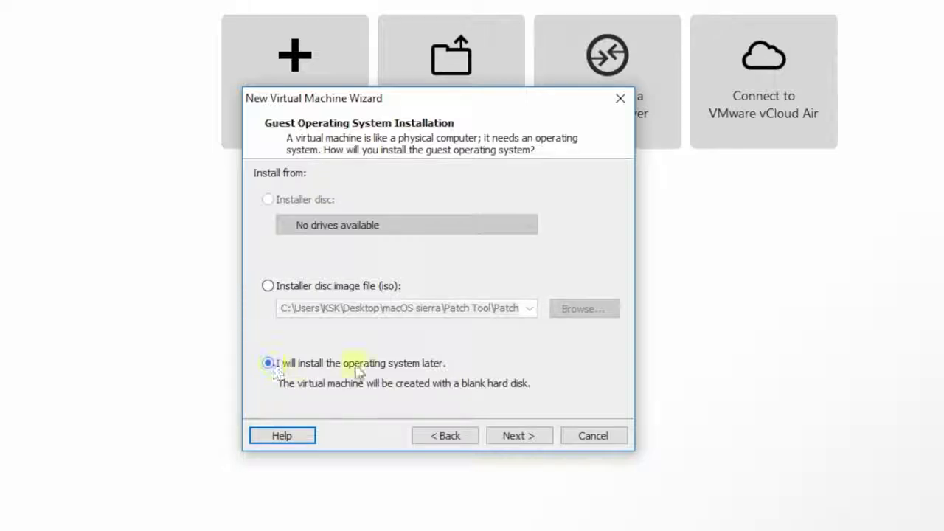
click(517, 436)
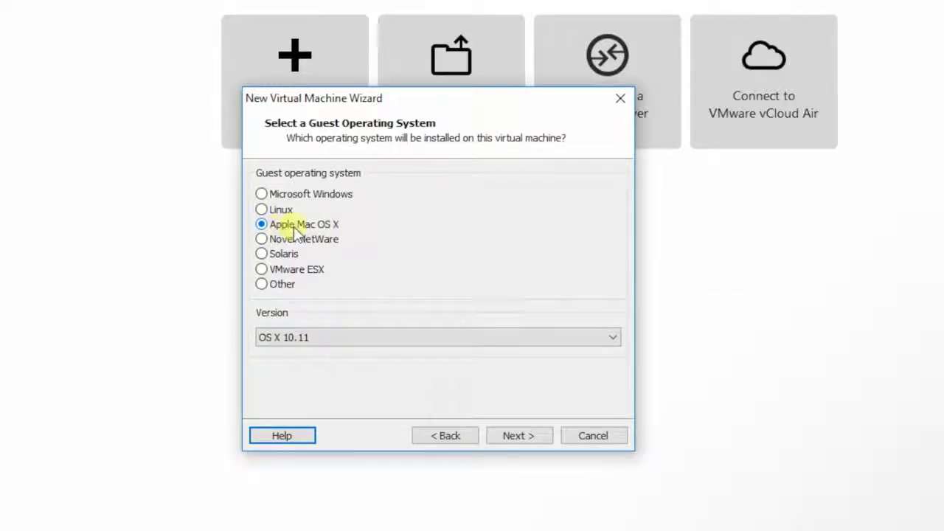
click(350, 341)
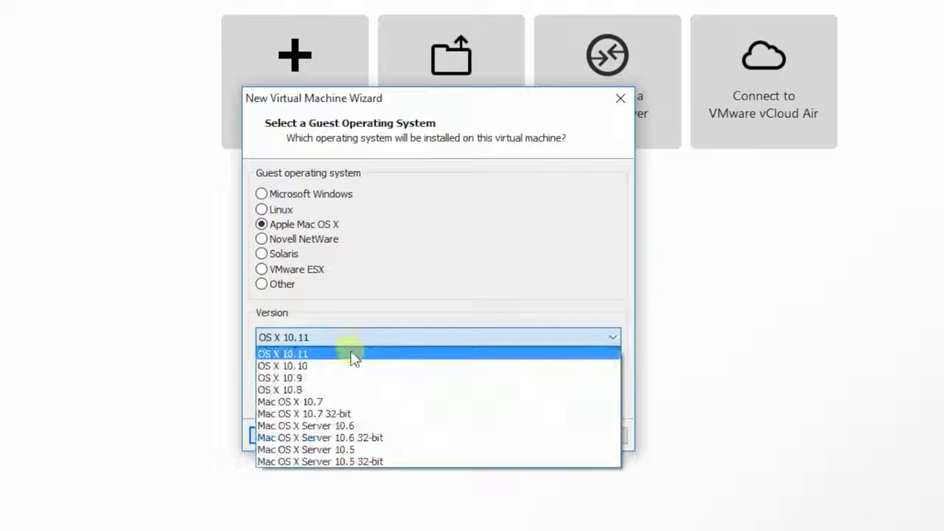
click(333, 357)
click(512, 441)
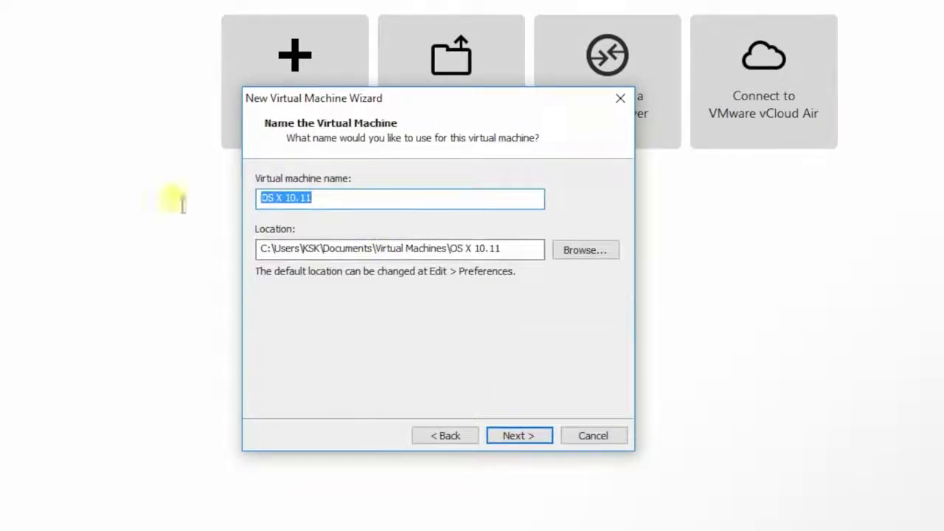
Name the VM 'macOS 10.12 Sierra' and copy its location path
text(macOS )
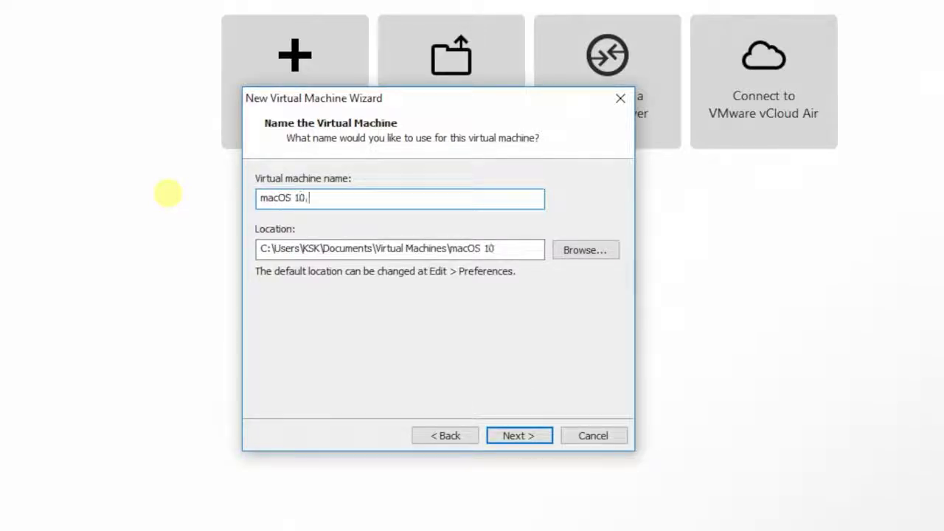
text(10.12 Sierra)
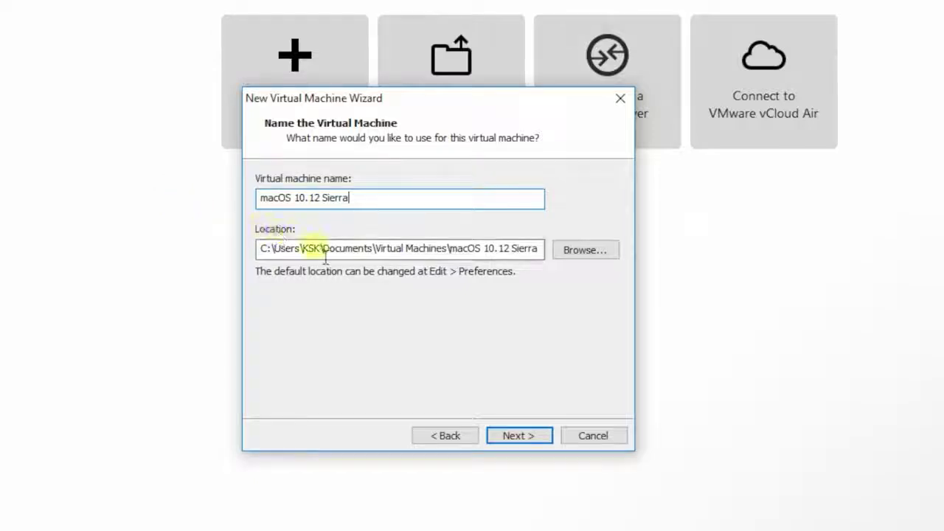
click(266, 249)
drag(285, 251, 552, 258)
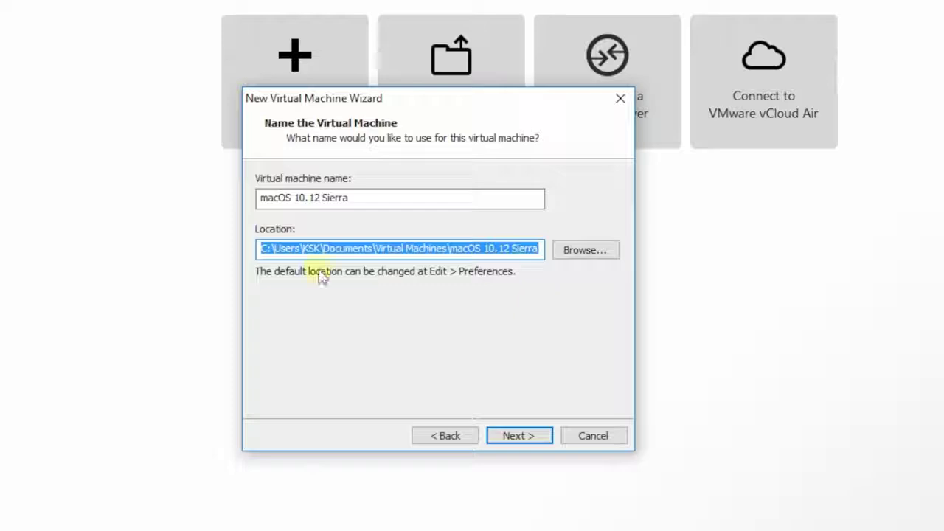
right_click(411, 259)
click(430, 311)
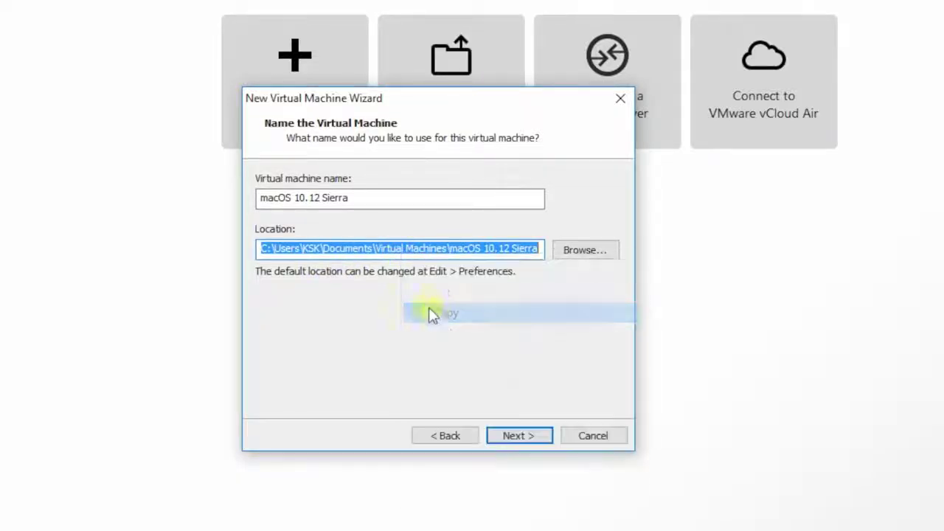
click(517, 437)
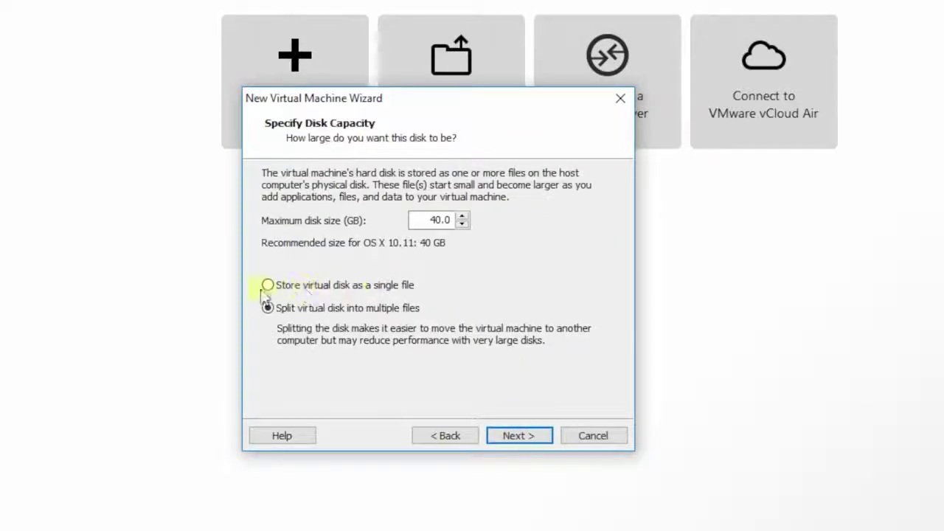
Store the 40 GB virtual disk as a single file and create the VM
click(268, 285)
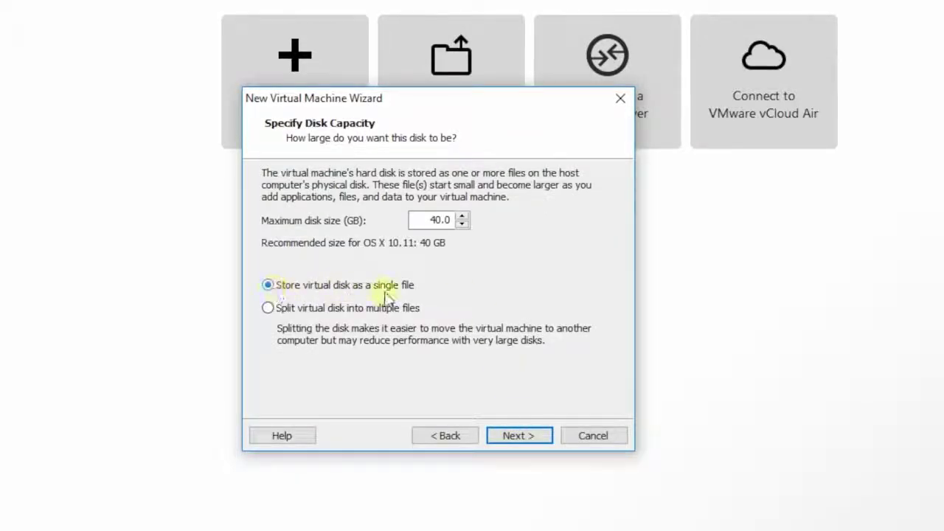
click(520, 436)
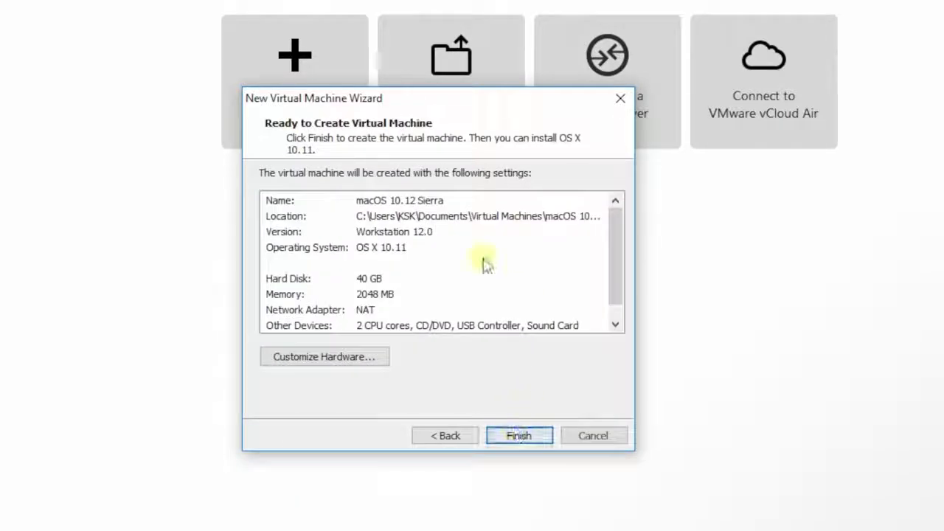
click(504, 437)
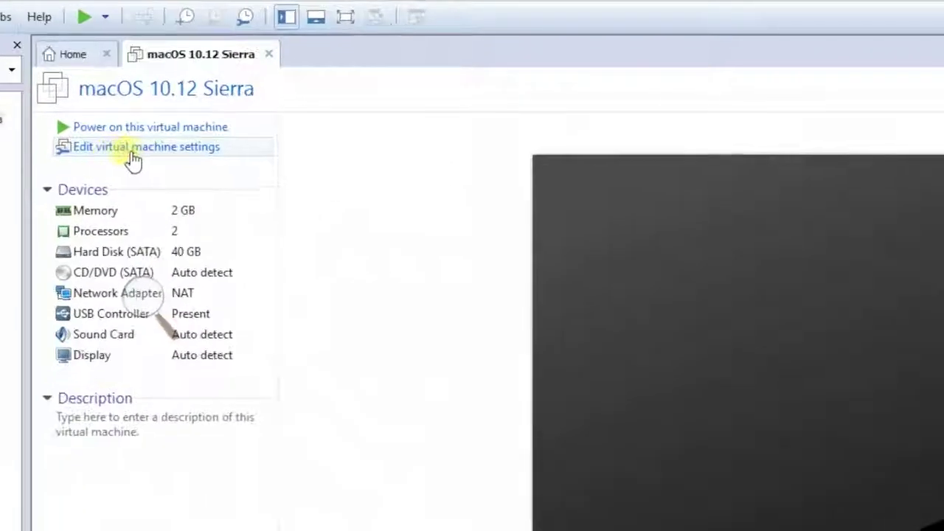
Raise the VM's memory to 4096 MB and set 4 processors
click(135, 153)
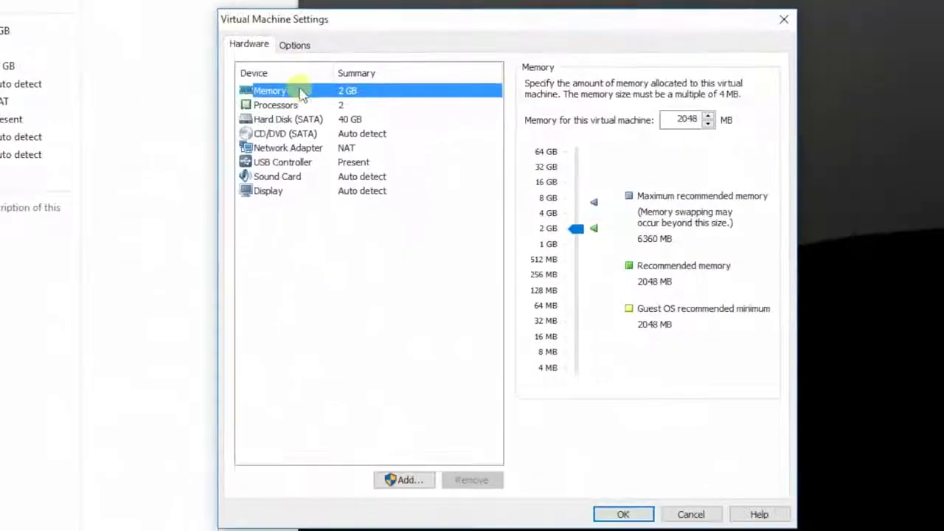
drag(586, 231, 587, 211)
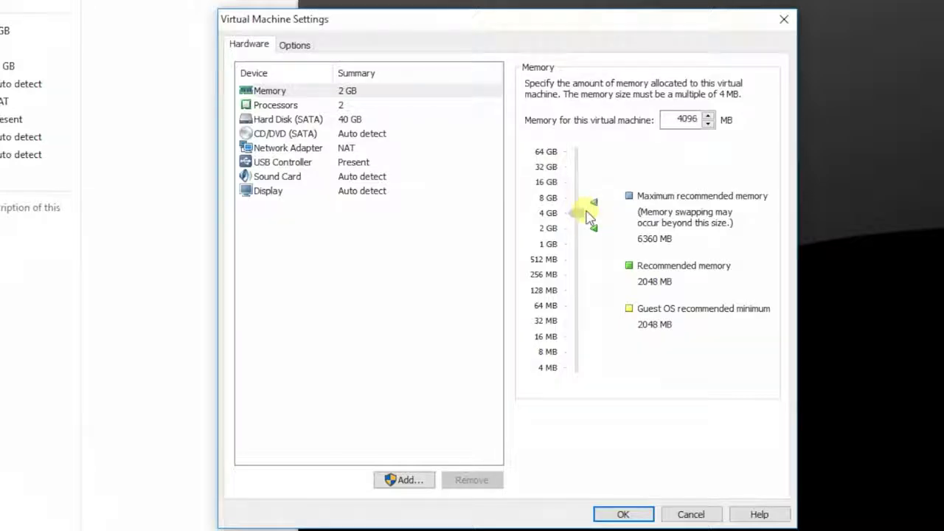
click(343, 105)
click(693, 87)
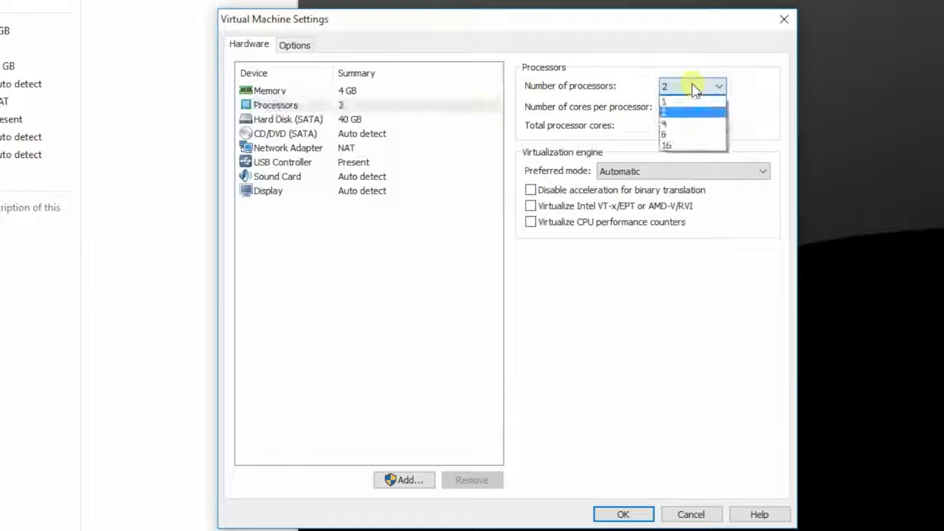
click(673, 123)
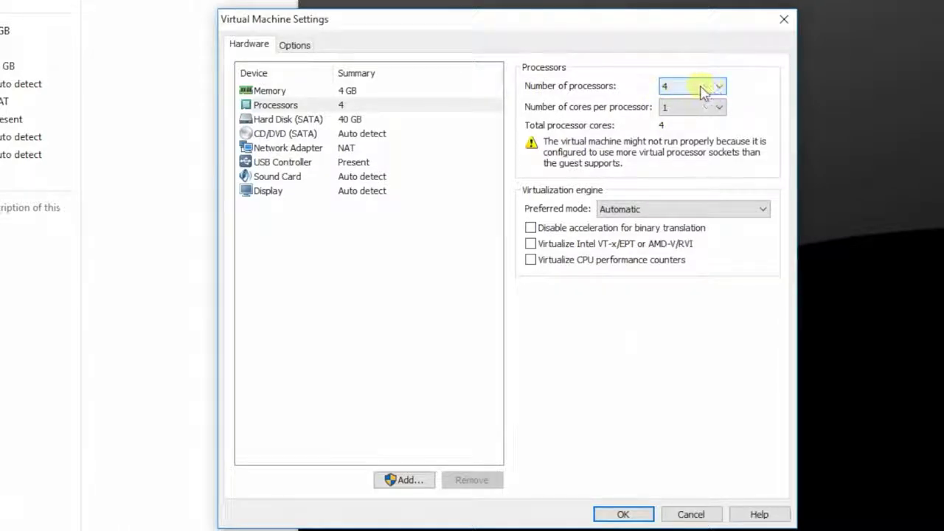
click(339, 120)
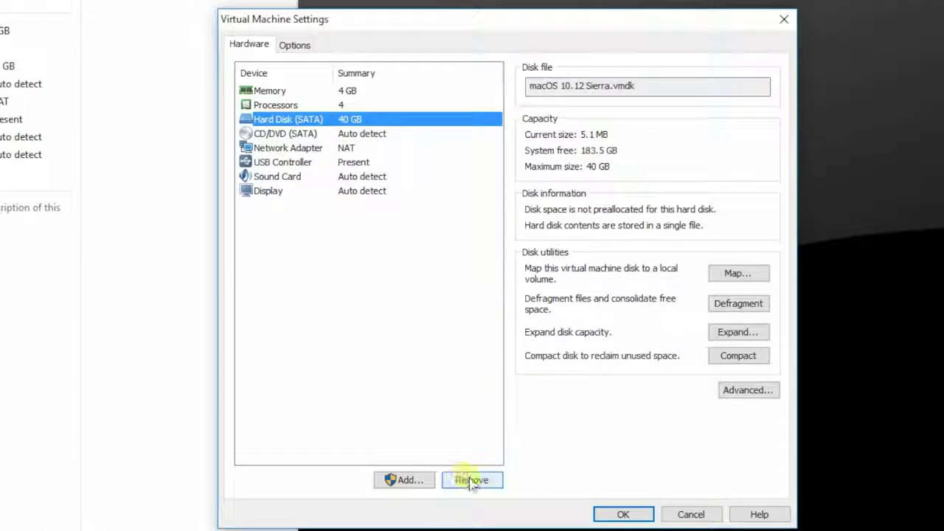
Remove the 40 GB disk and add a SATA hard disk using an existing virtual disk file
click(470, 481)
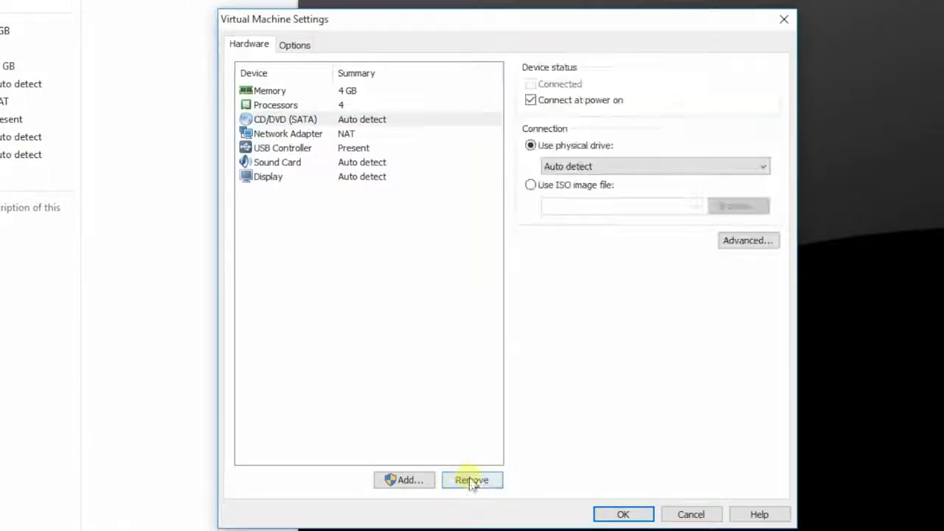
click(406, 481)
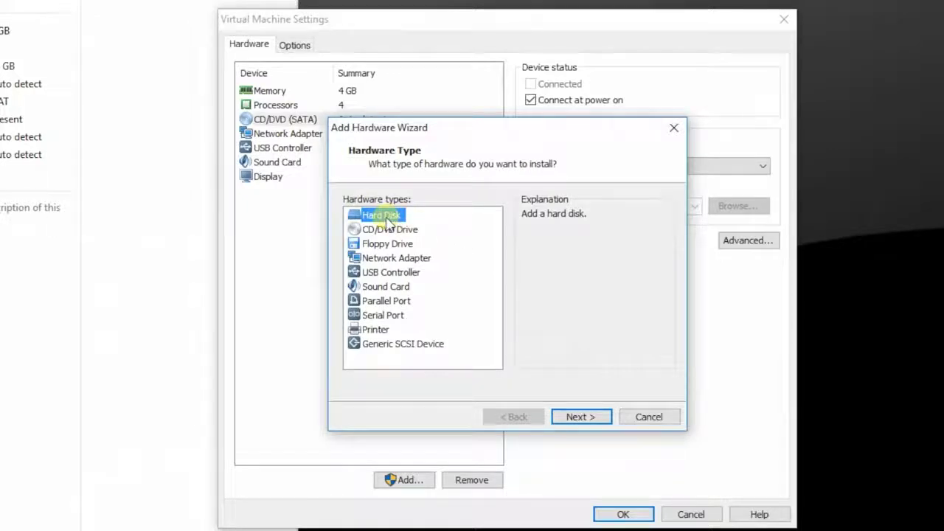
click(580, 417)
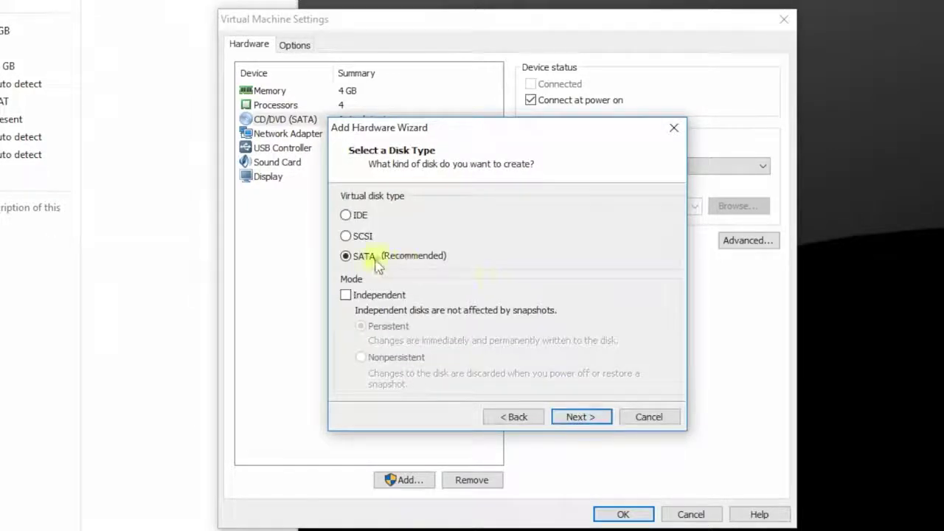
click(577, 417)
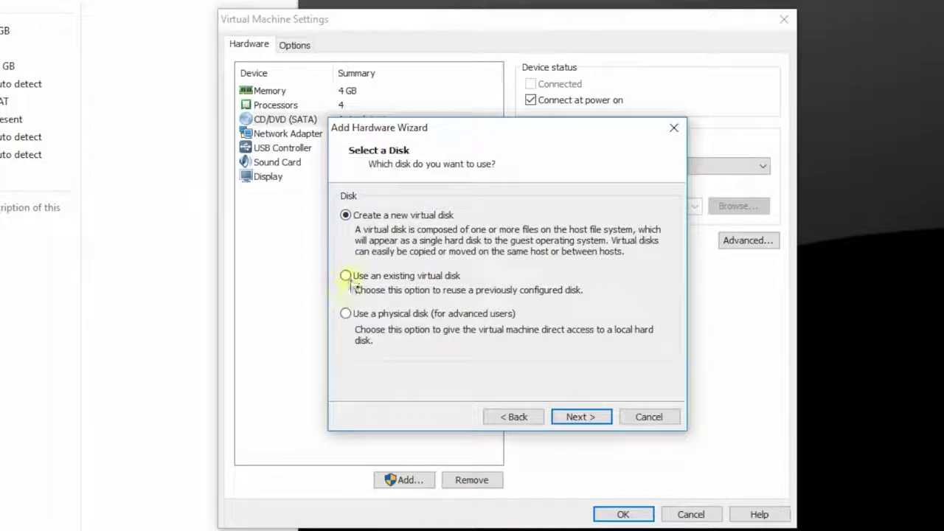
click(348, 278)
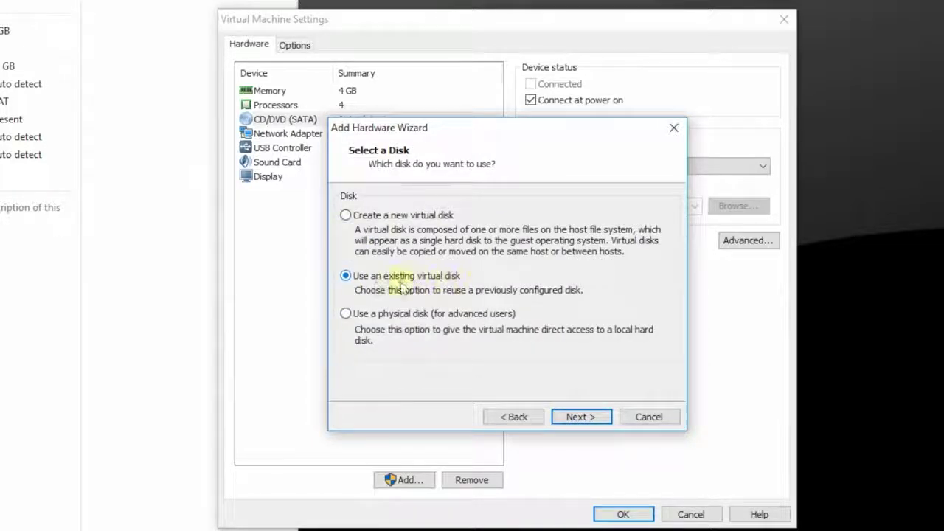
click(600, 417)
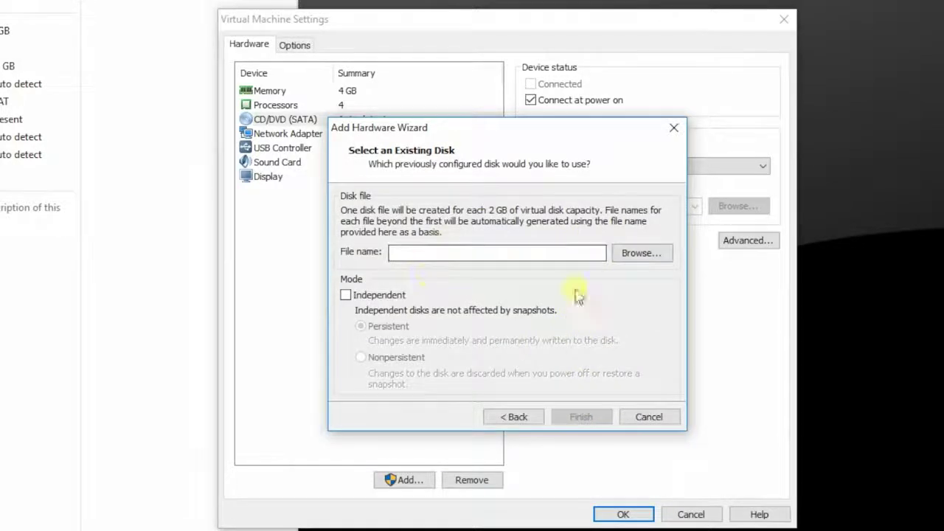
click(648, 255)
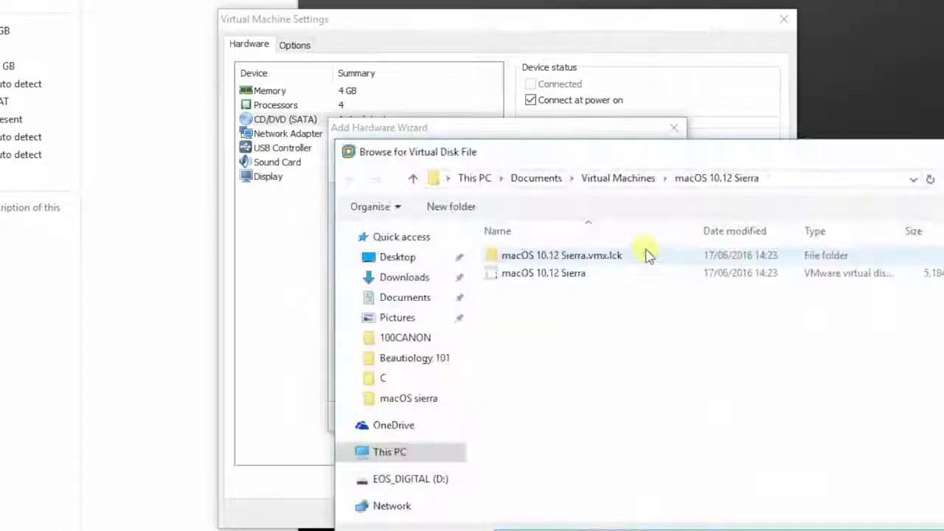
Pick the disk file in Desktop\macOS sierra\macOS 10.12 Sierra\macOS 10.12 Sierra
drag(679, 154, 582, 129)
click(300, 317)
double_click(719, 250)
double_click(472, 227)
double_click(479, 227)
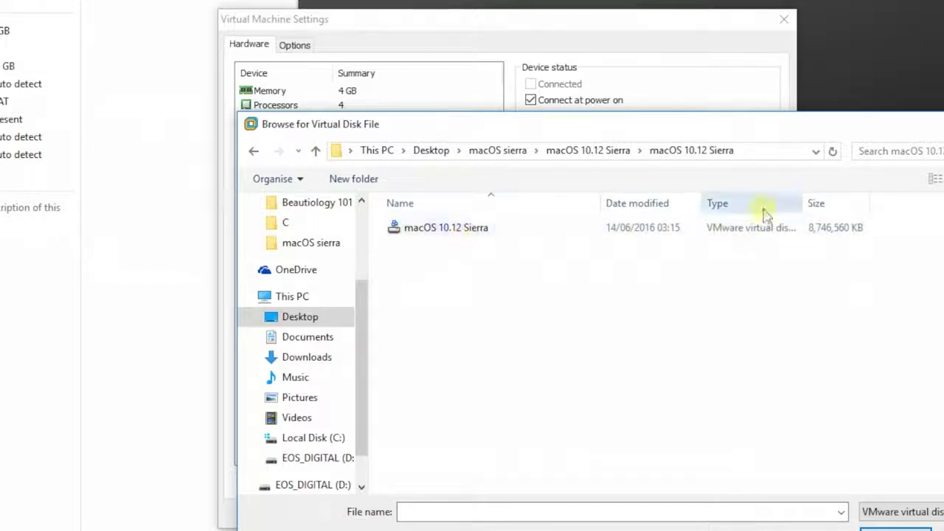
drag(935, 207, 903, 207)
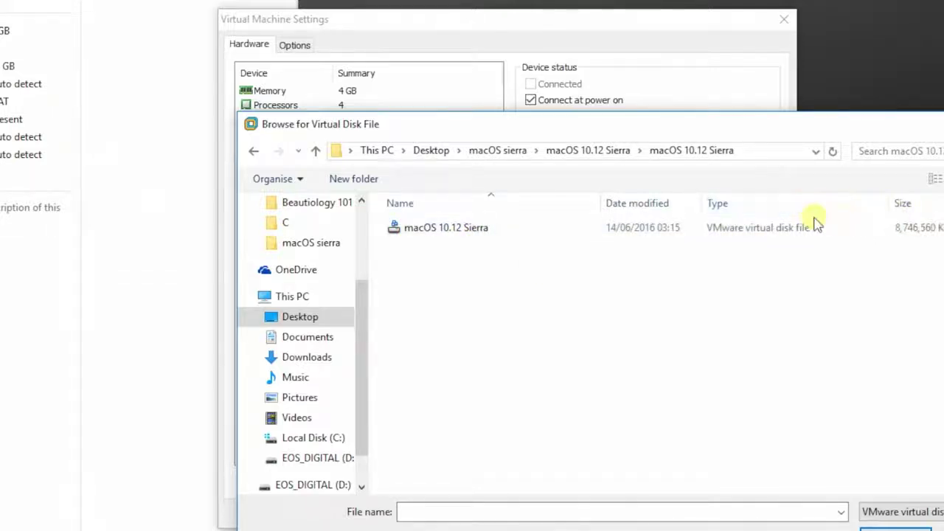
click(704, 233)
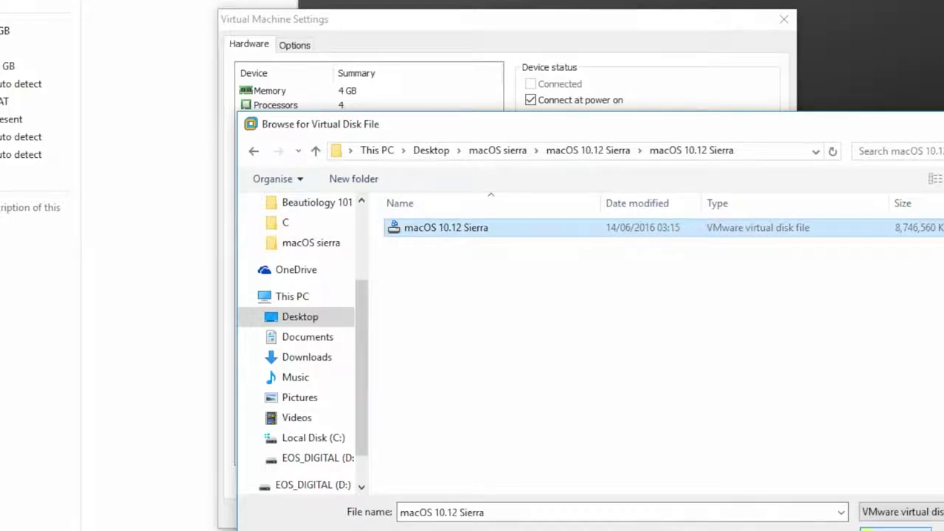
click(868, 529)
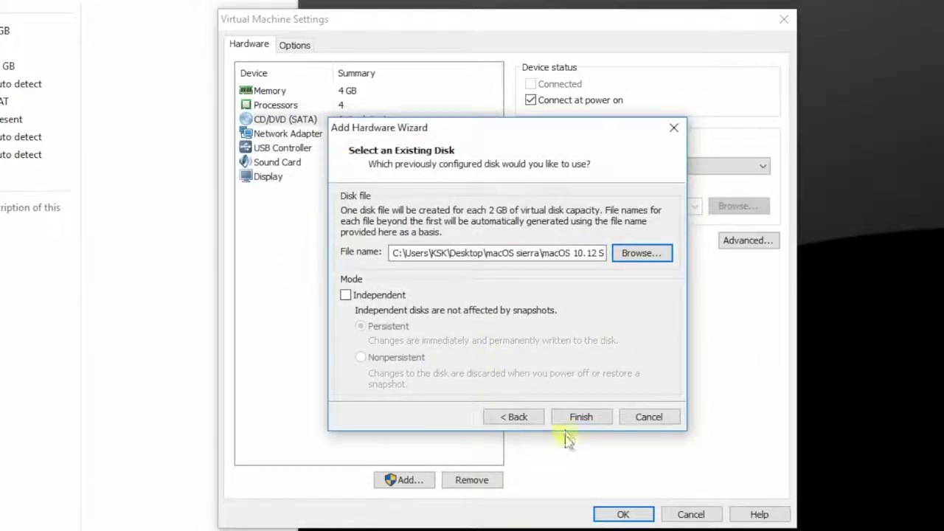
Finish adding the 79 GB disk, save the settings, and minimise VMware
click(574, 422)
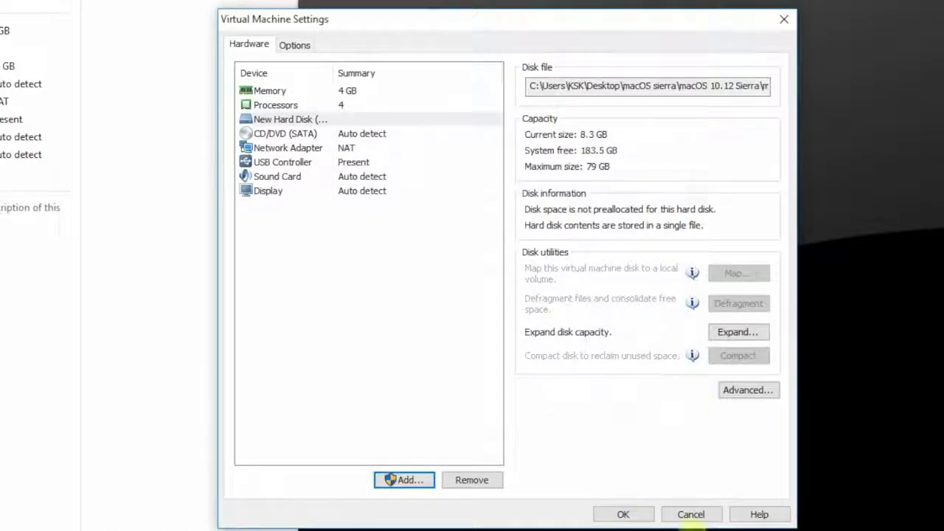
click(617, 515)
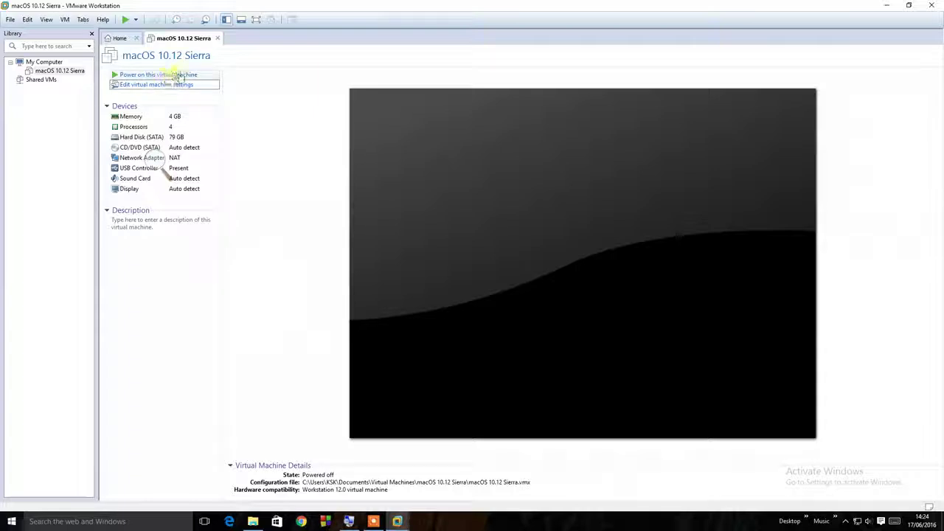
click(887, 5)
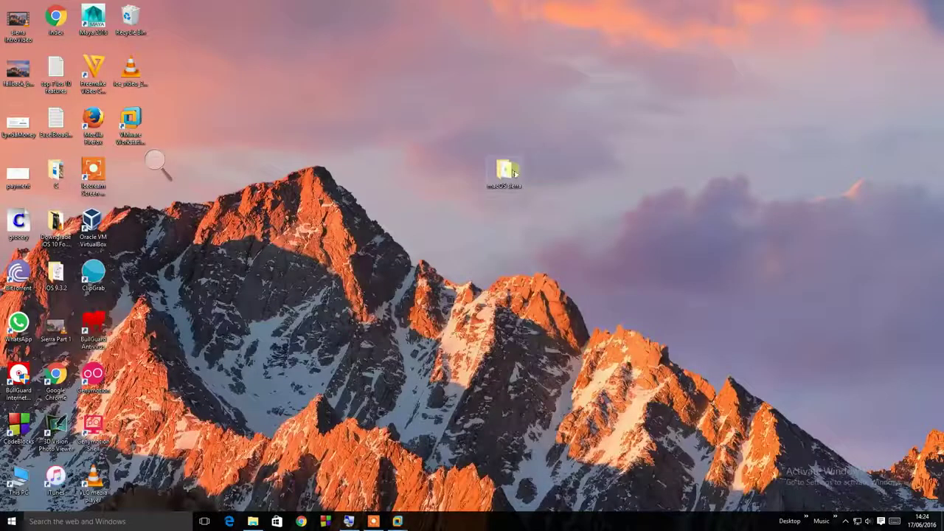
Go to Documents\Virtual Machines\macOS 10.12 Sierra via the pasted path and widen the Type column
click(258, 516)
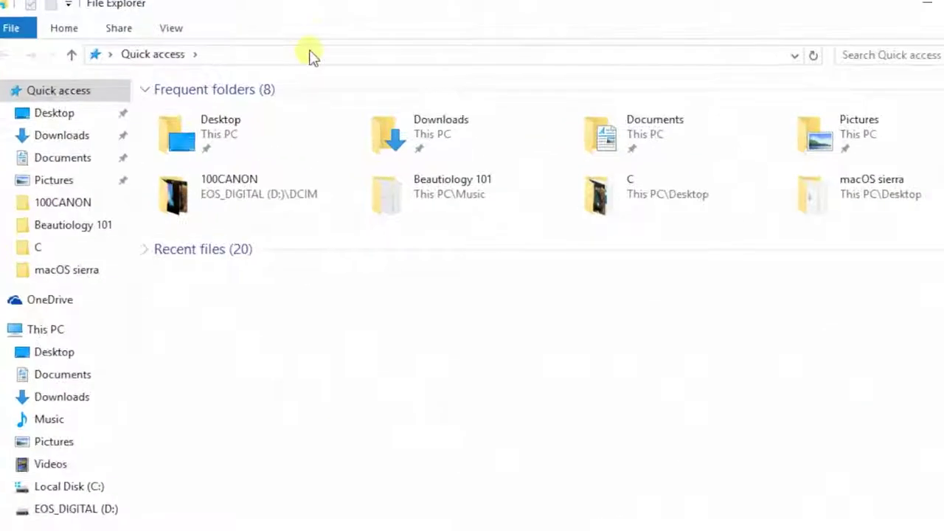
click(386, 97)
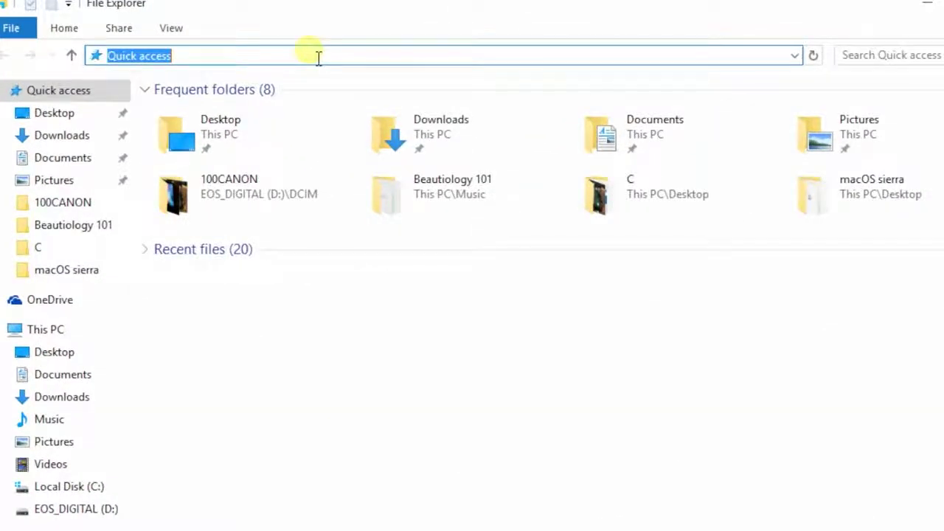
text(C:\Users\KSK\Documents\Virtual Machines\macOS 10.12 Sierra)
drag(496, 59, 94, 65)
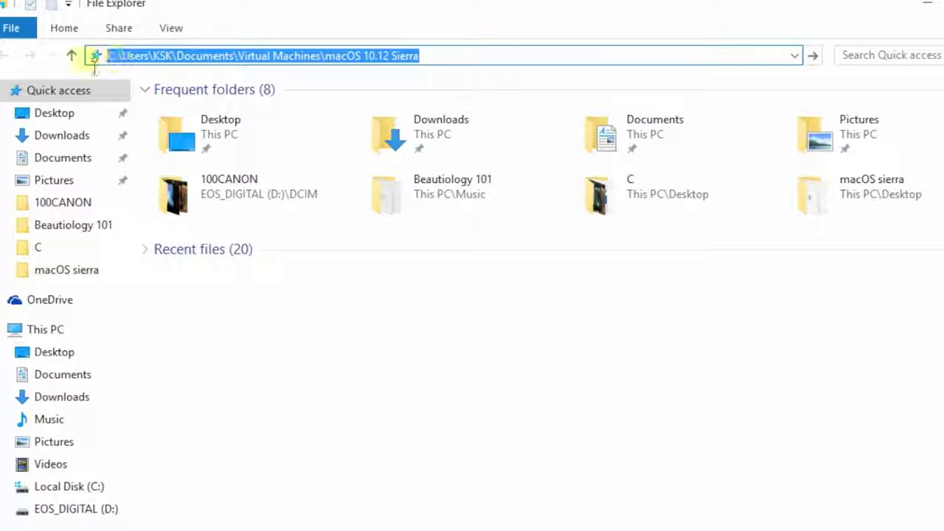
click(572, 59)
key(Return)
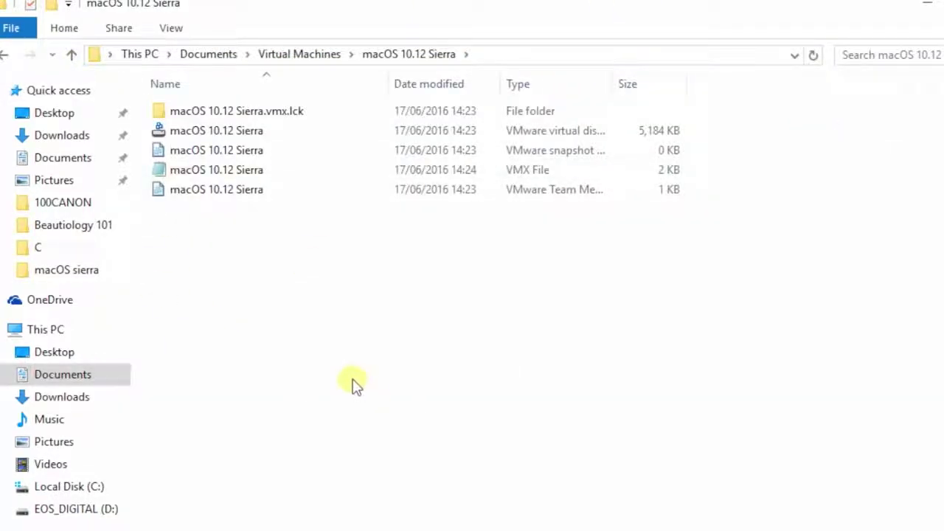
click(531, 170)
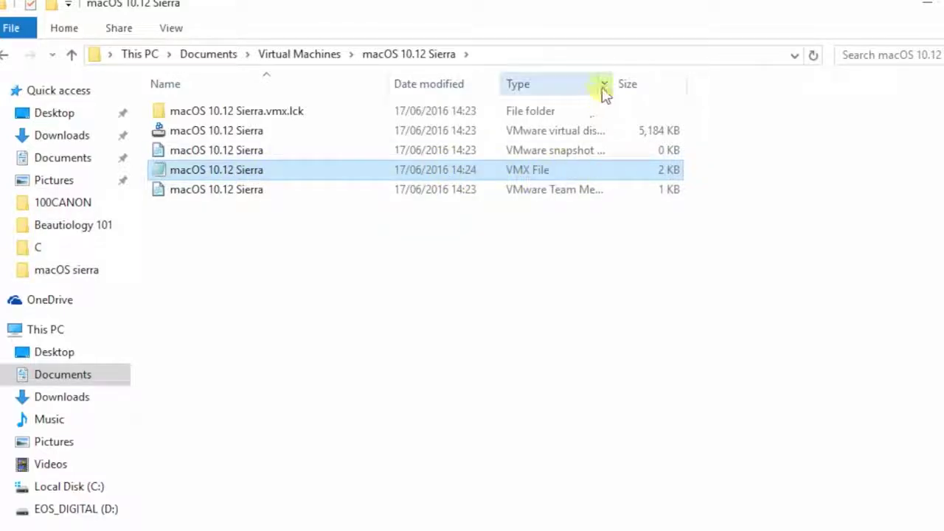
drag(616, 87, 759, 88)
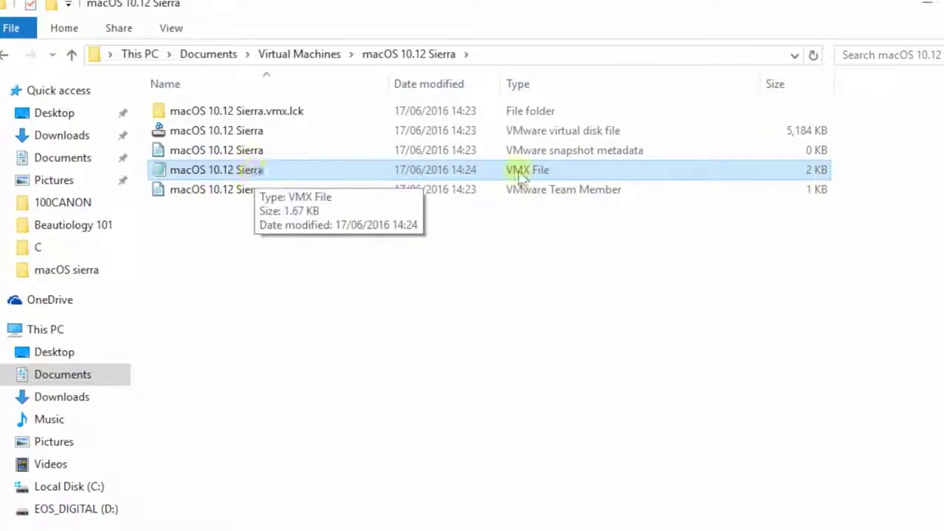
Open the macOS 10.12 Sierra VMX file in Notepad and scroll to its end
right_click(315, 177)
click(368, 208)
drag(337, 134, 655, 0)
scroll(659, 460, down, 15)
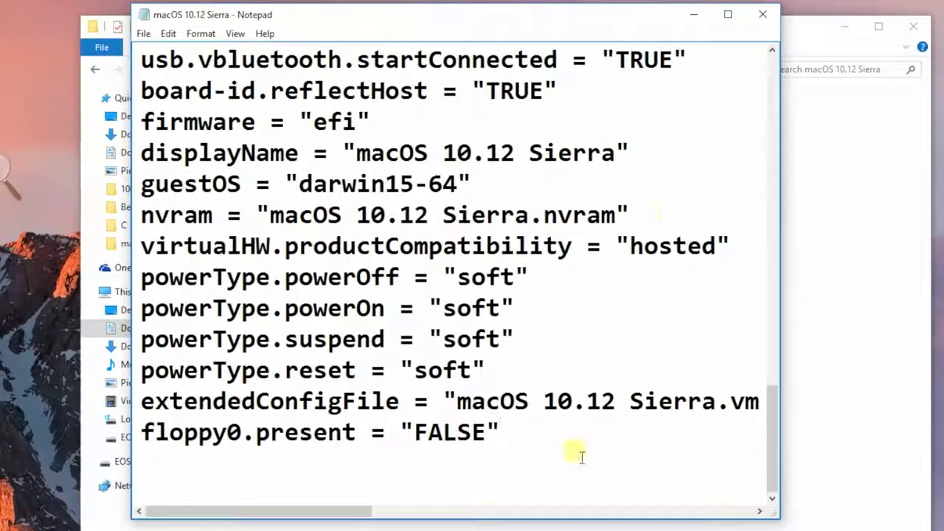
Append smc.version = "0" as the final line, save, and close Notepad
click(592, 523)
key(Return)
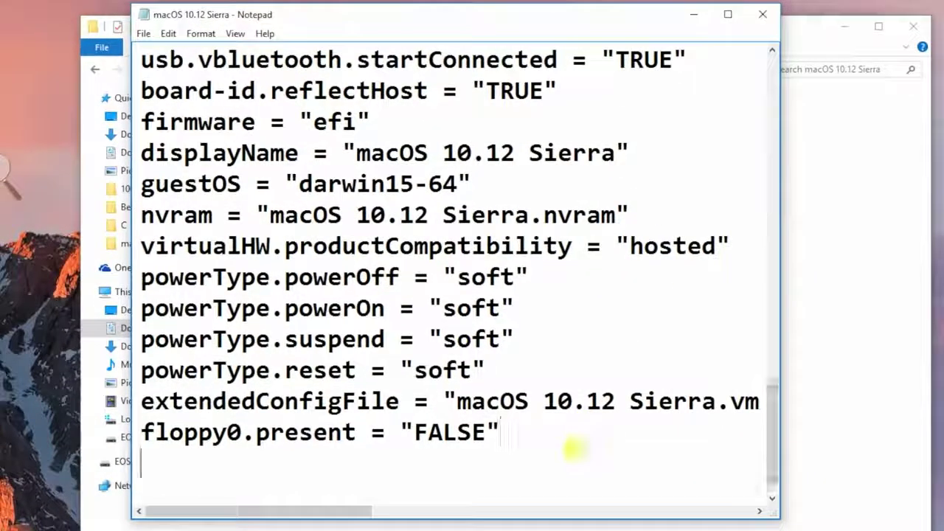
text(smc.version)
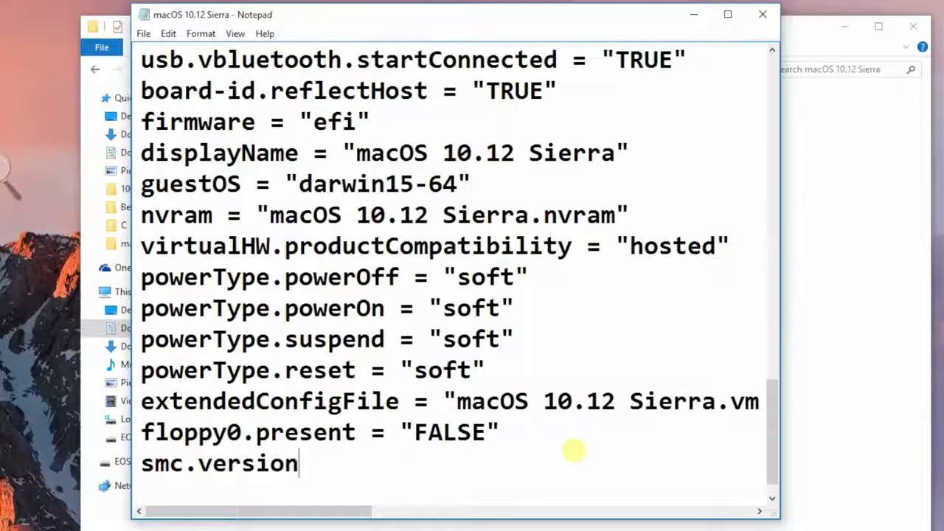
text( = "0")
key(Left)
text(0)
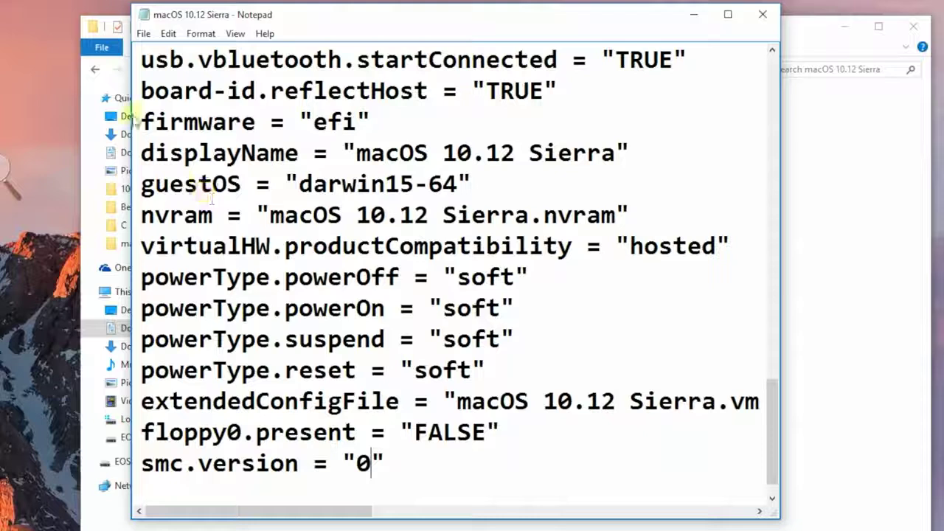
click(143, 34)
click(148, 84)
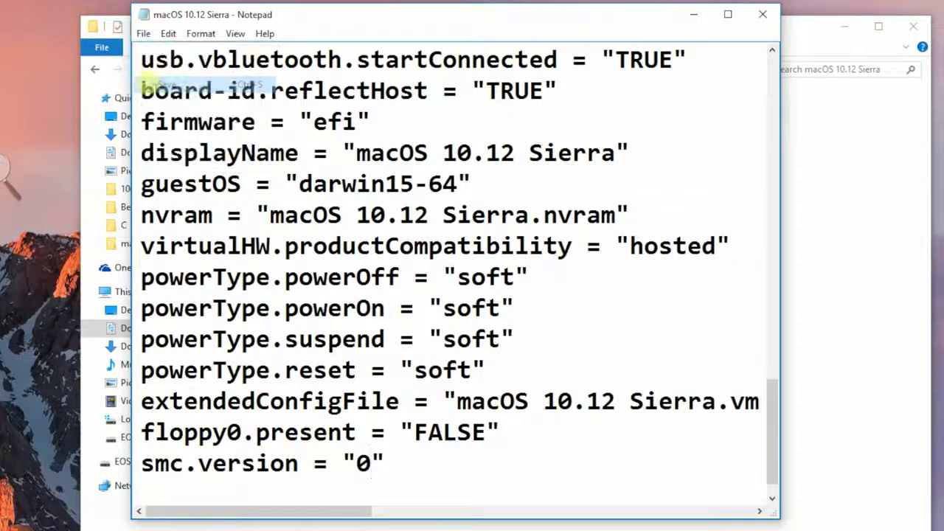
click(763, 14)
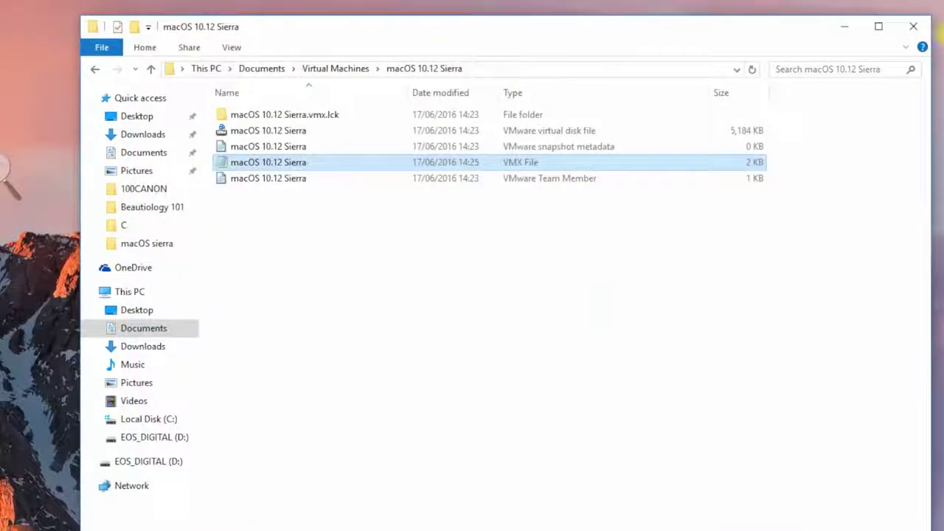
Close Explorer and switch to VMware Workstation's macOS 10.12 Sierra VM tab
click(914, 27)
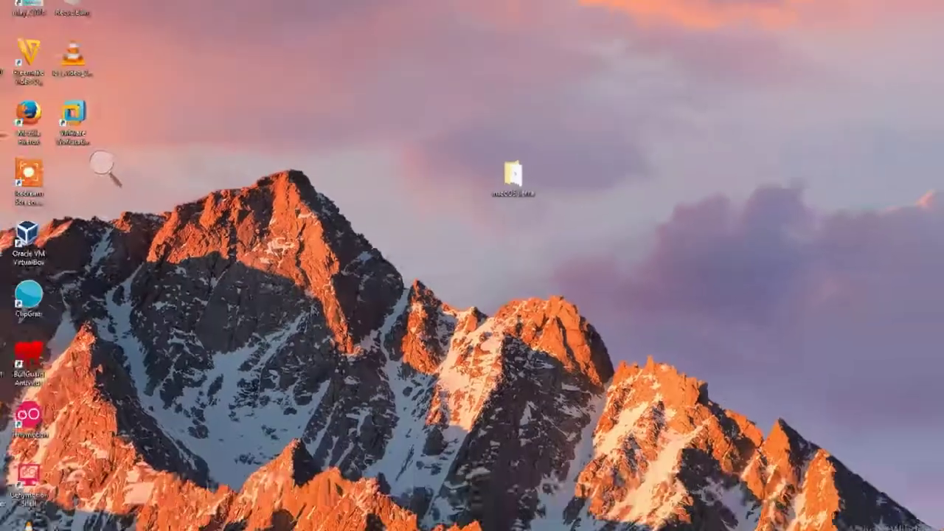
mouse_move(398, 521)
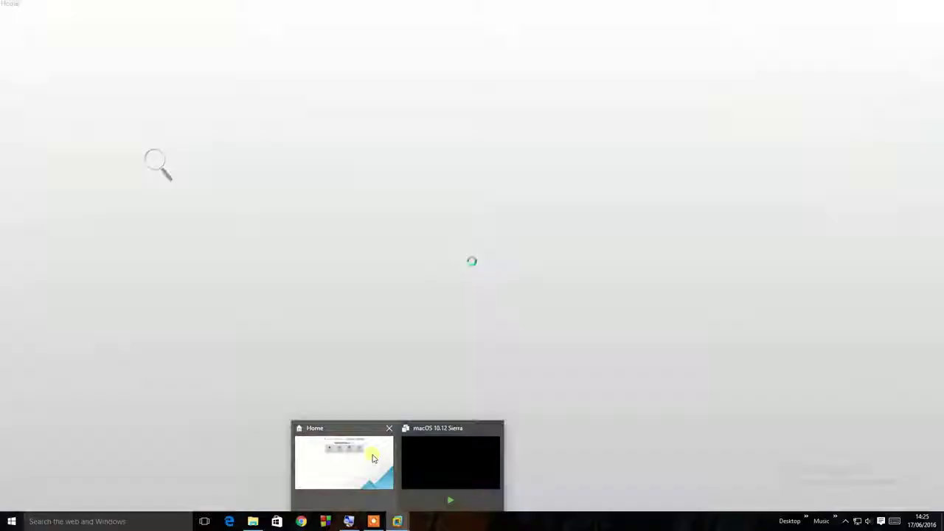
click(372, 459)
mouse_move(402, 520)
click(423, 483)
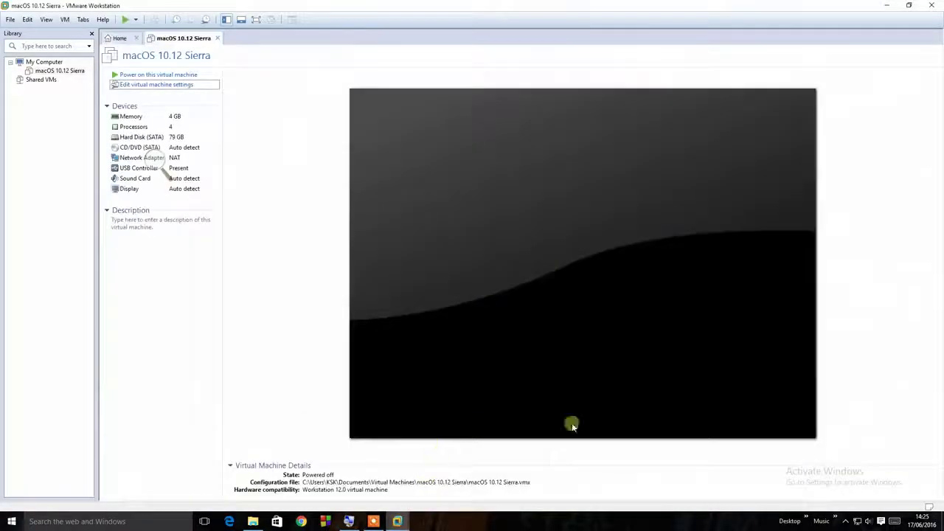
click(168, 331)
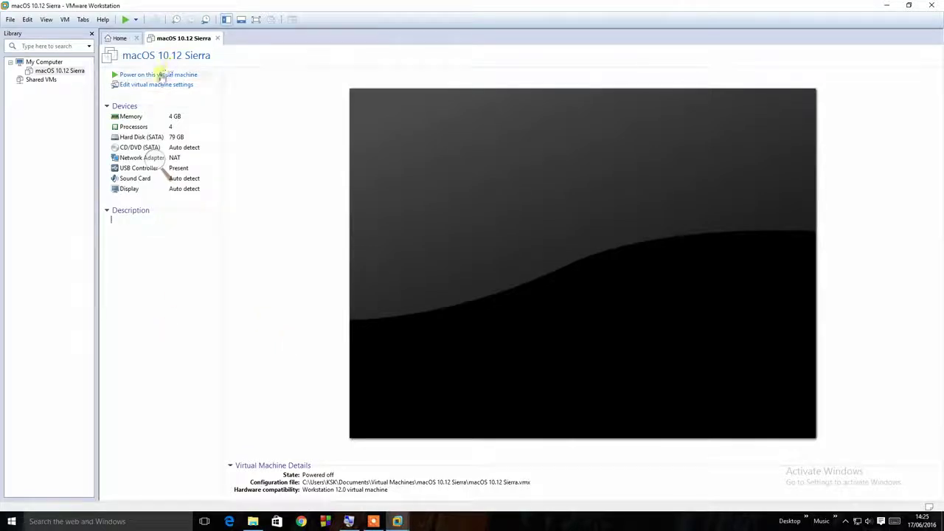
Power on the Sierra VM, answer Yes to the sata0:1 prompt, and dismiss the Removable Devices notice
click(162, 76)
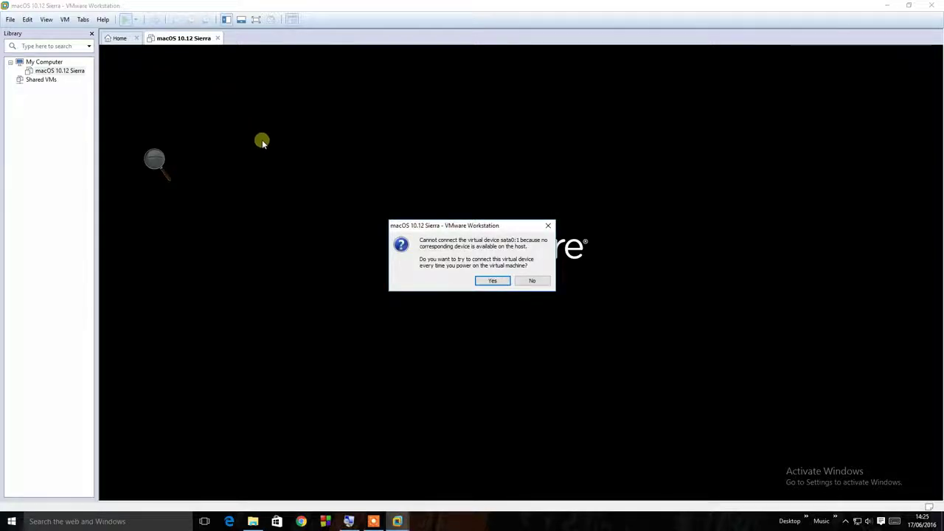
click(495, 281)
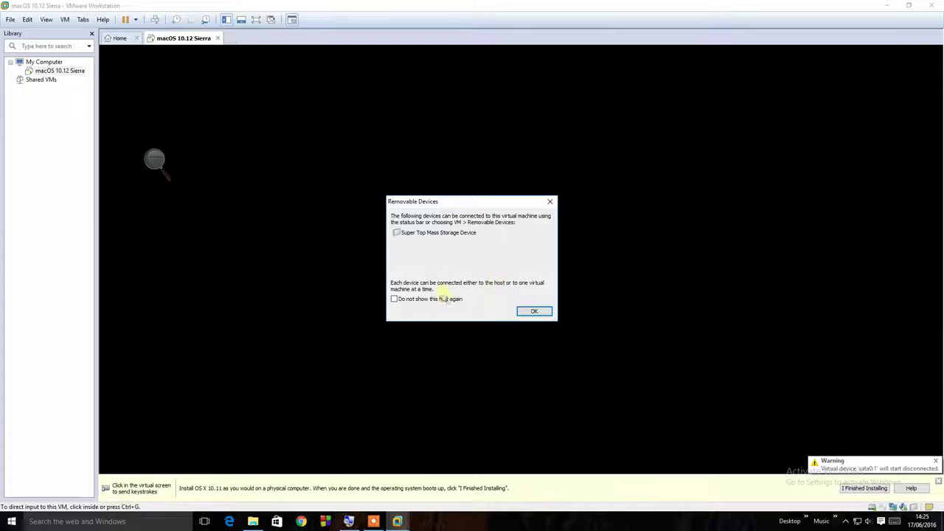
click(537, 313)
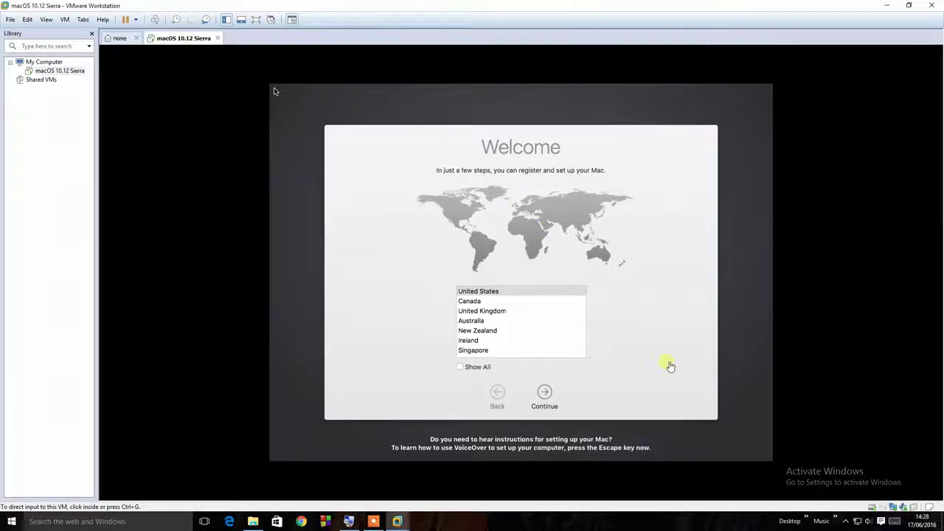
Choose India as the country, accept the Indian keyboard layout, and skip location services
scroll(483, 347, down, 2)
click(482, 351)
click(544, 387)
click(544, 390)
click(544, 391)
Skip the Apple ID sign-in and agree to the macOS license terms
click(590, 177)
click(447, 329)
click(544, 391)
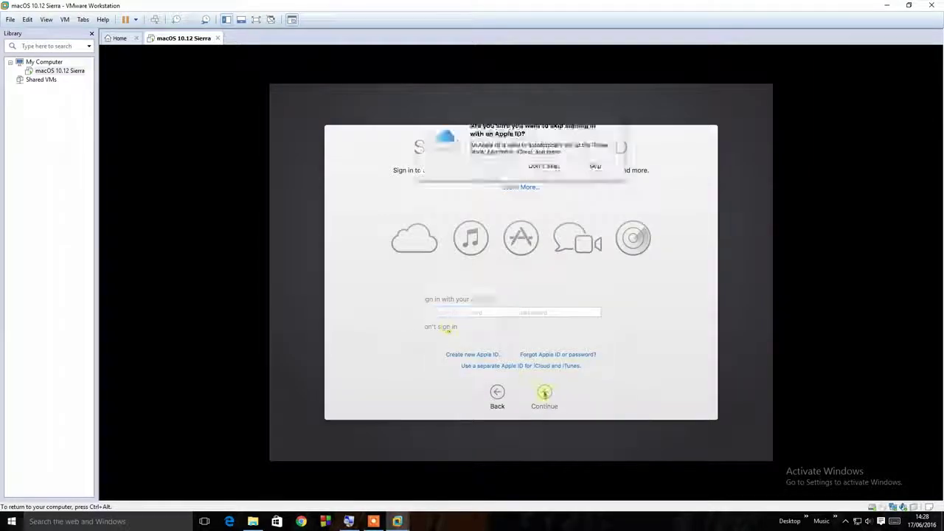
click(596, 166)
click(544, 391)
Create a computer account named 'Mac OS' with account name 'sierra' and a password
click(594, 175)
text(Mac OS)
key(Tab)
text(sierra)
key(Tab)
text(1234)
key(Tab)
text(1234)
click(545, 393)
Set the time zone to India and close the About This Mac window
click(575, 256)
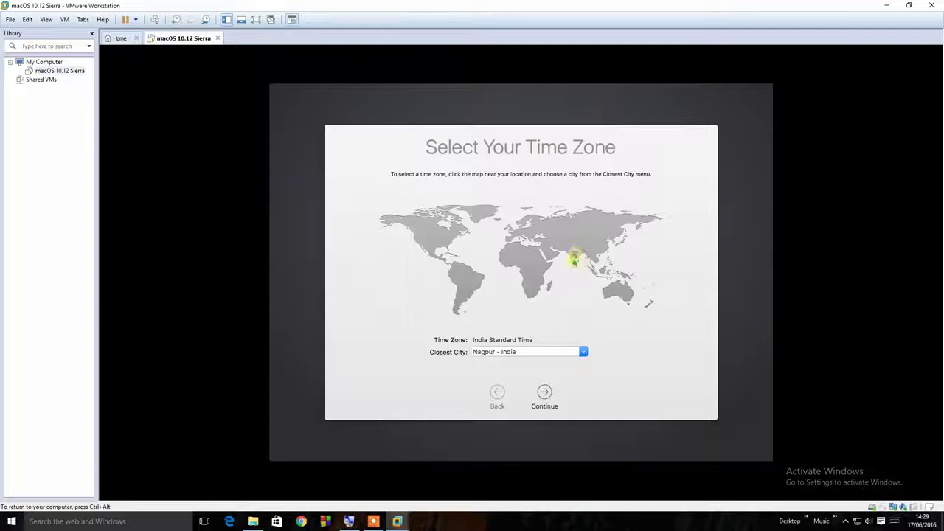
click(543, 391)
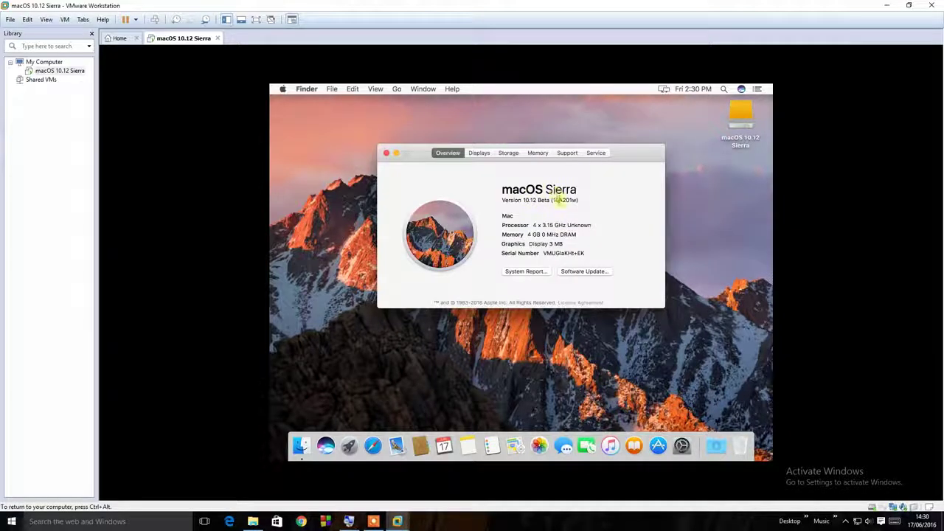
click(386, 153)
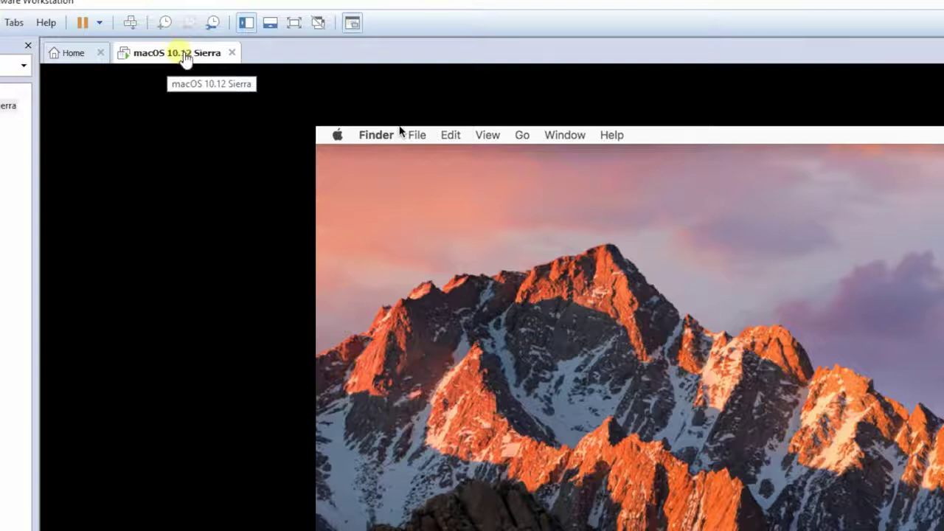
Open the VM's CD/DVD drive settings and set it to use an ISO image file
right_click(184, 56)
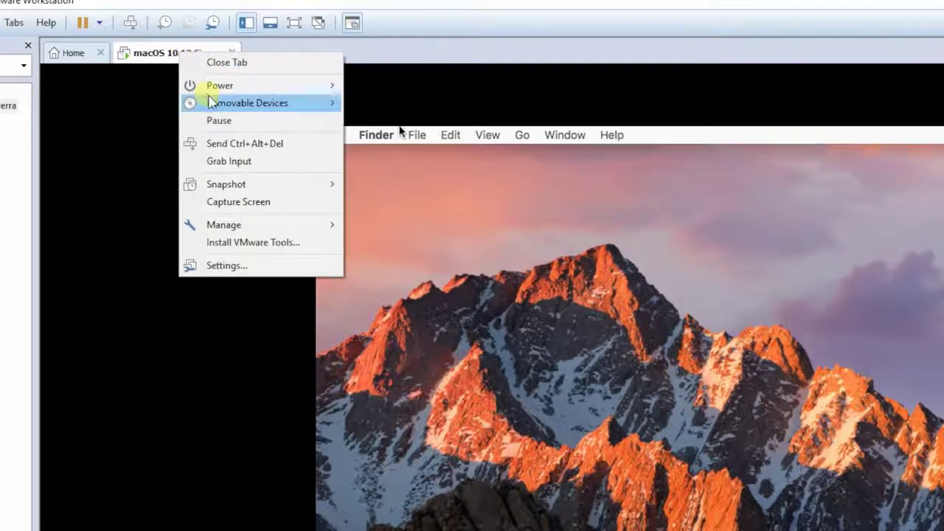
mouse_move(212, 102)
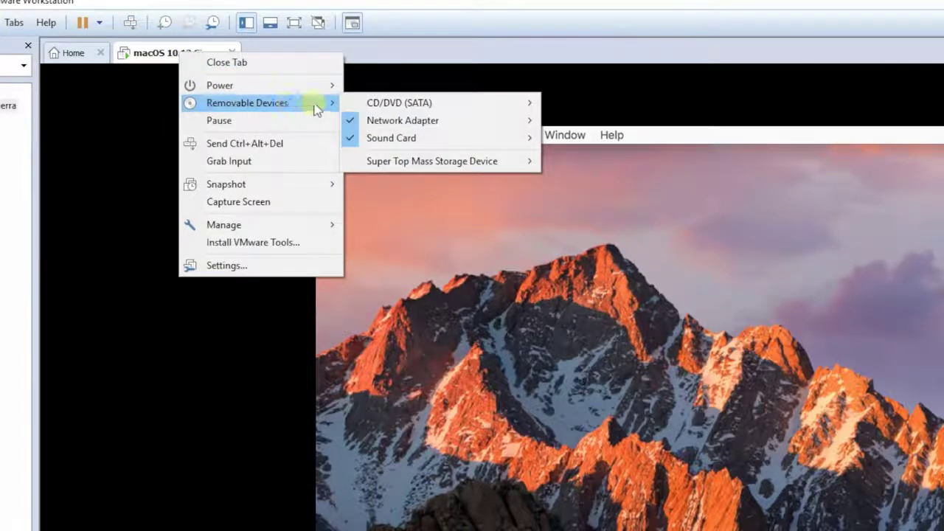
click(373, 103)
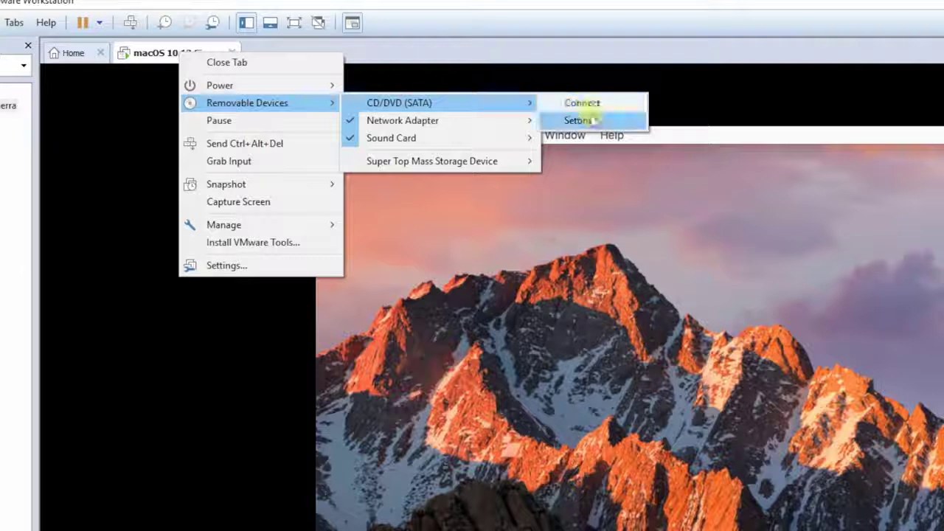
click(590, 121)
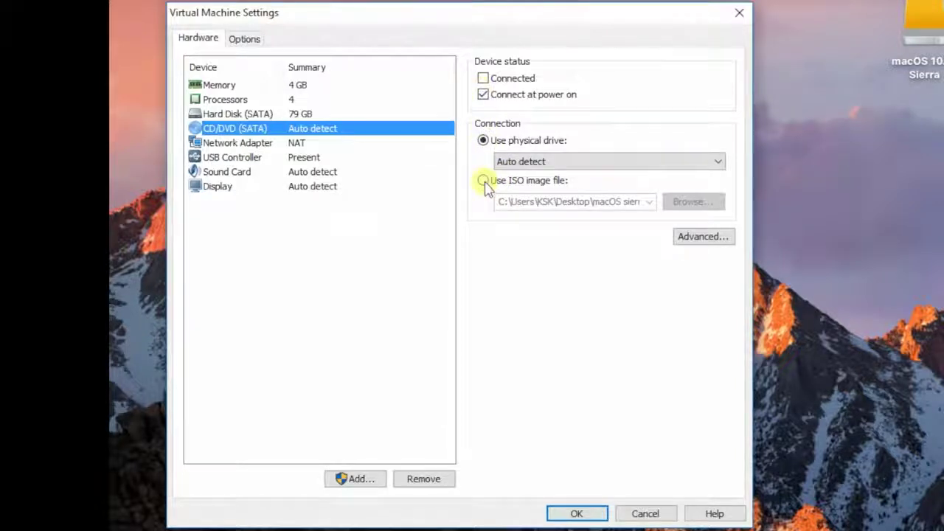
click(483, 182)
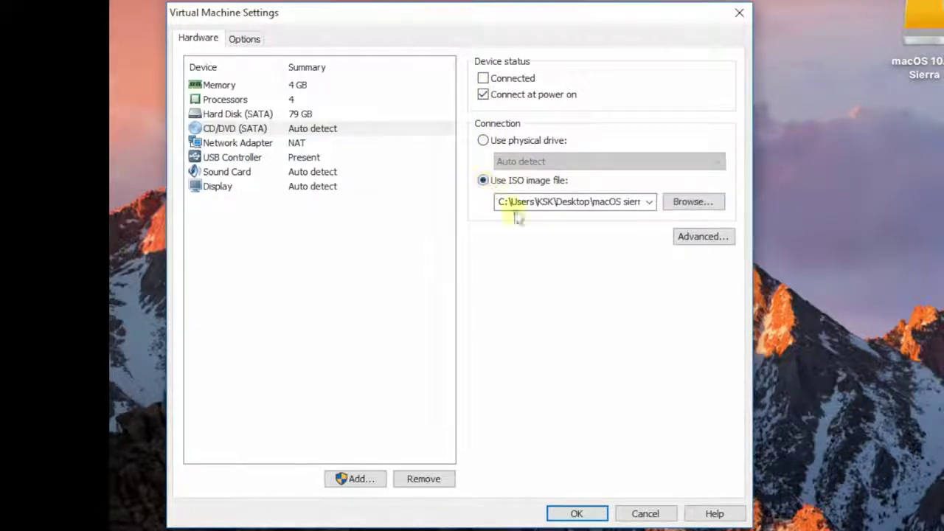
Select the VM Tool image from Desktop > macOS sierra > Patch Tool > tools and apply the settings
click(693, 202)
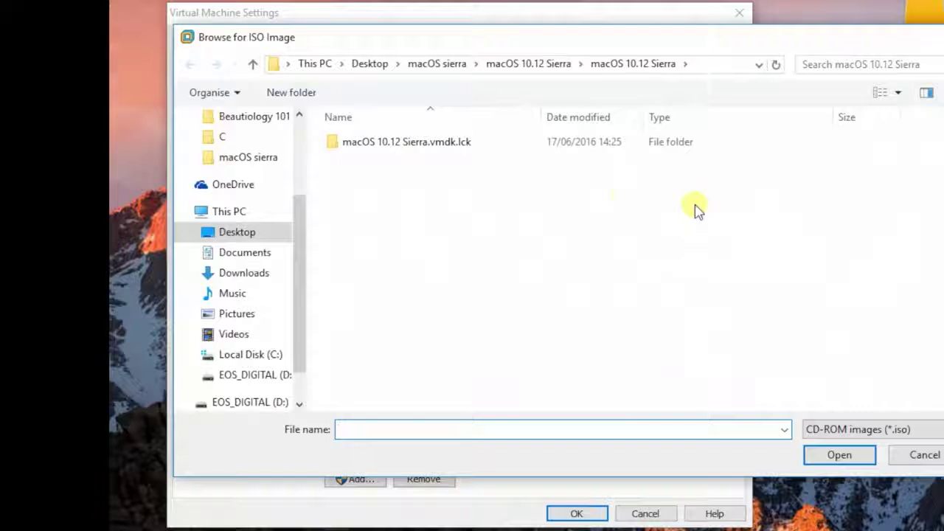
click(247, 234)
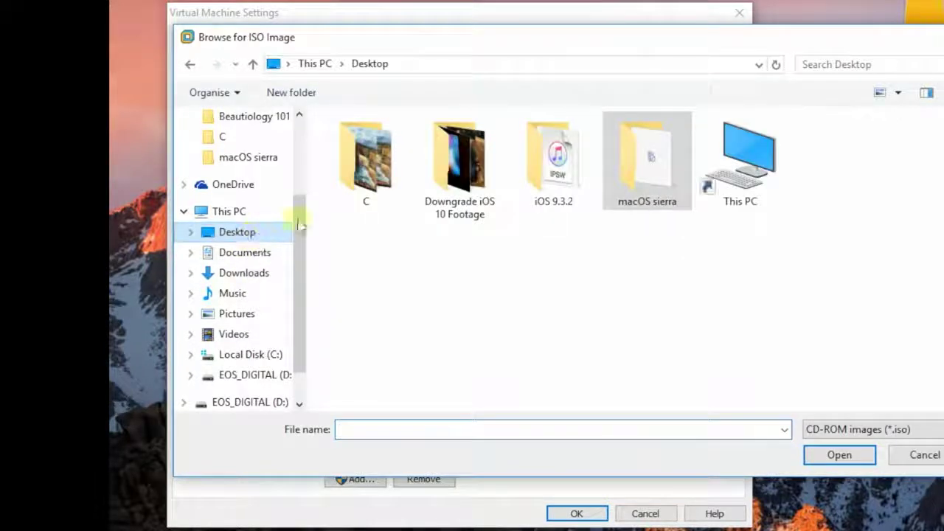
double_click(625, 183)
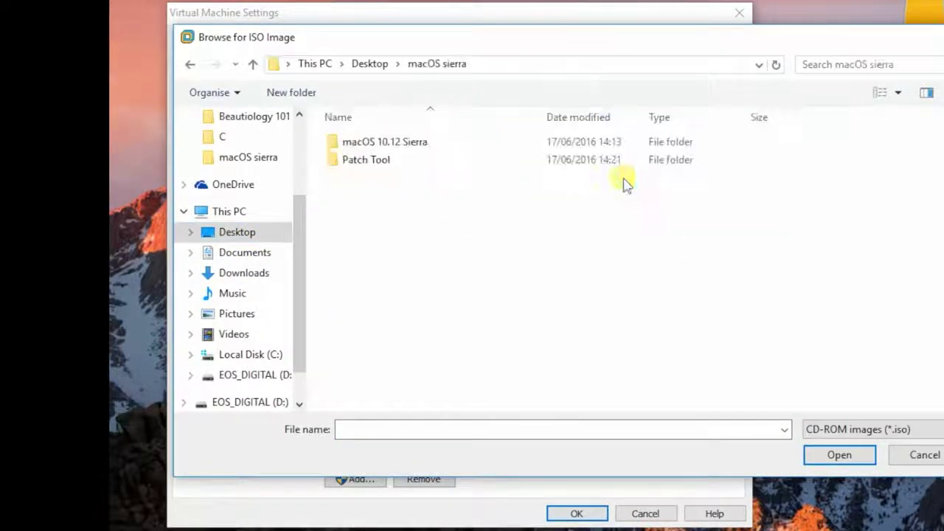
click(369, 163)
double_click(369, 165)
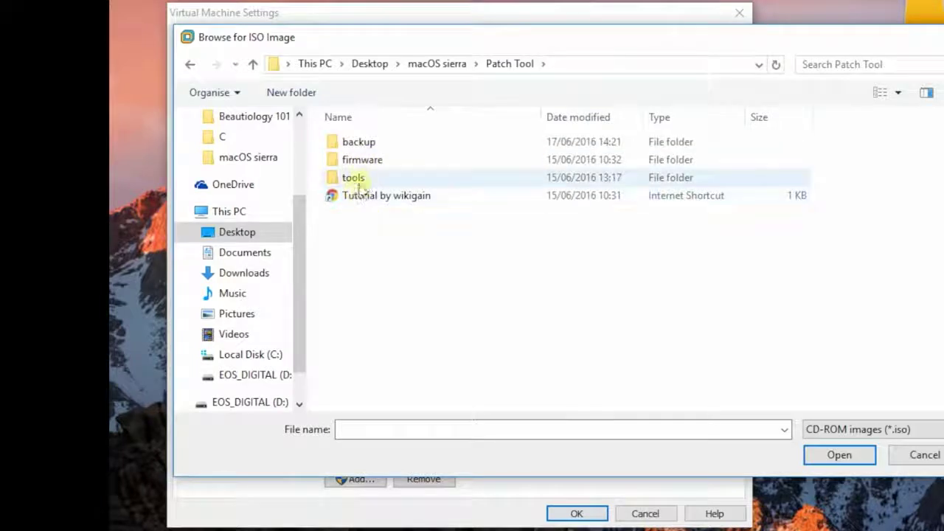
double_click(367, 183)
click(333, 183)
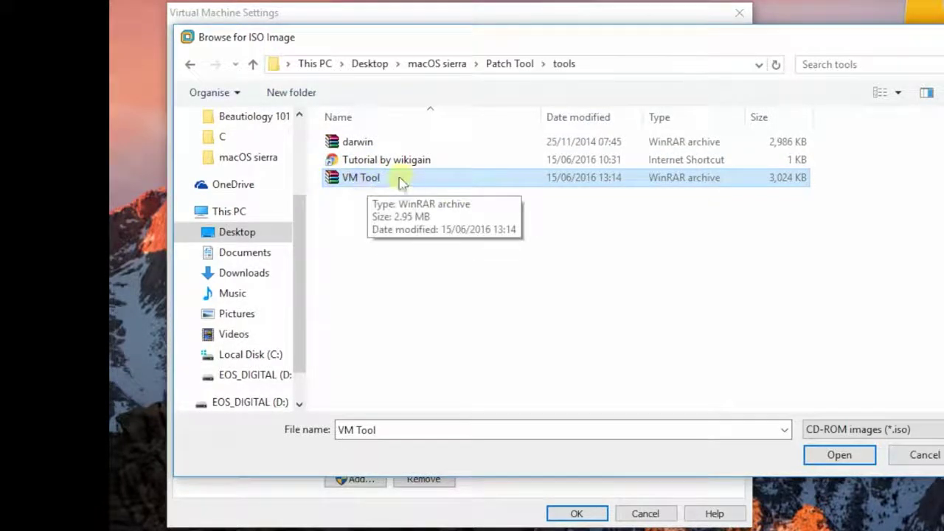
click(840, 456)
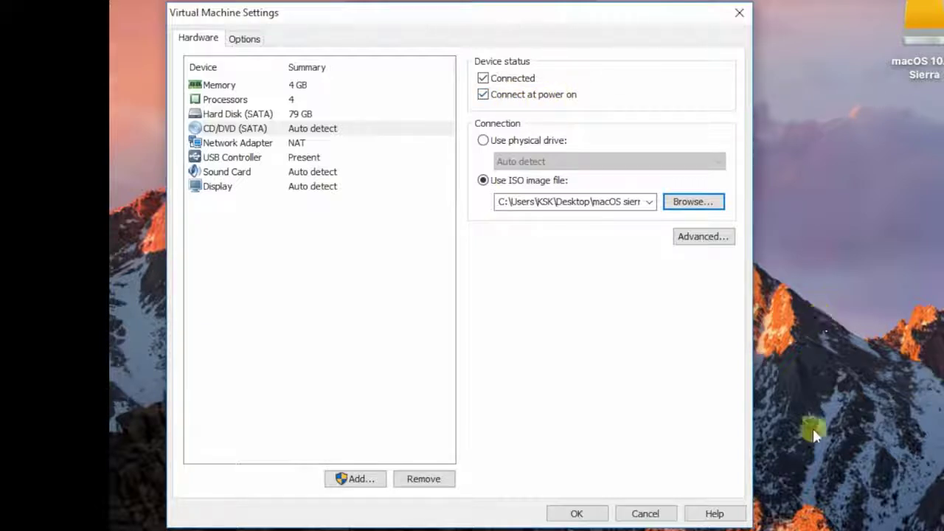
click(577, 515)
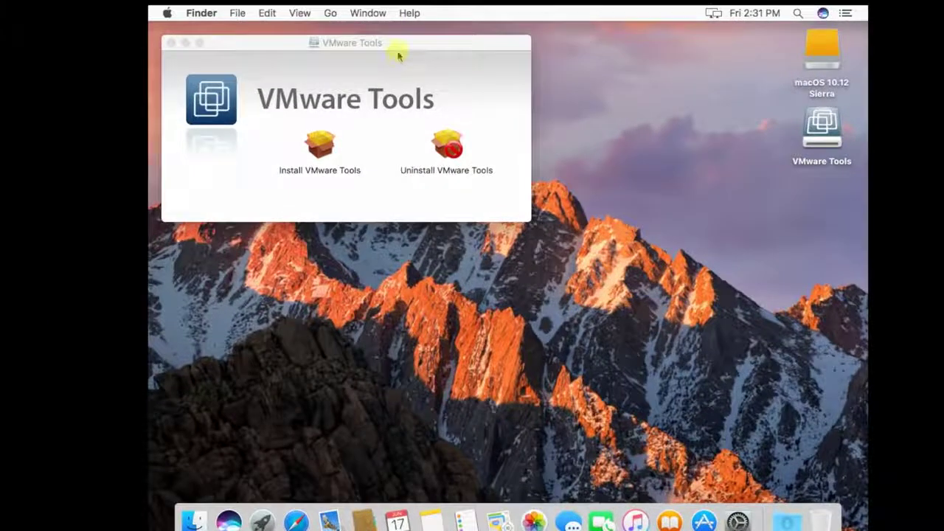
Run the Install VMware Tools package, confirm continuing the installation, and restart the Mac
drag(397, 51, 520, 140)
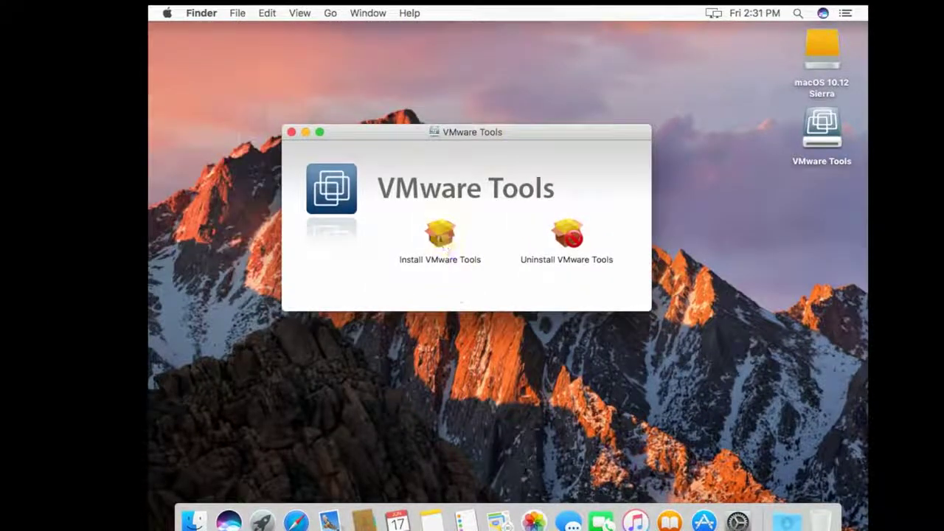
click(441, 241)
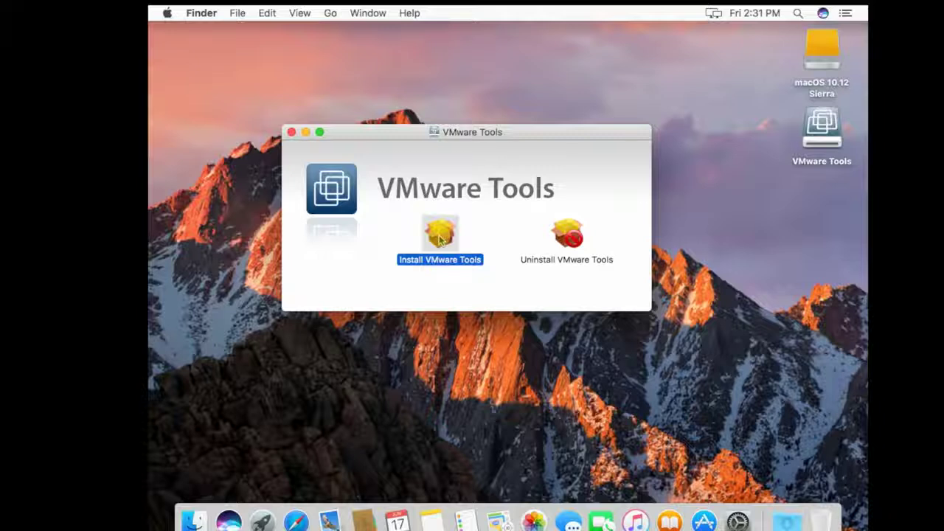
double_click(440, 238)
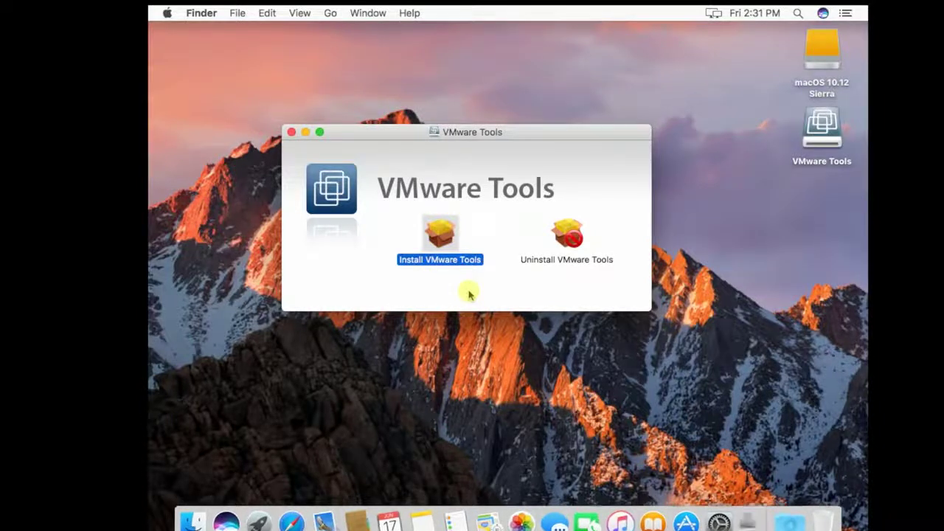
click(687, 374)
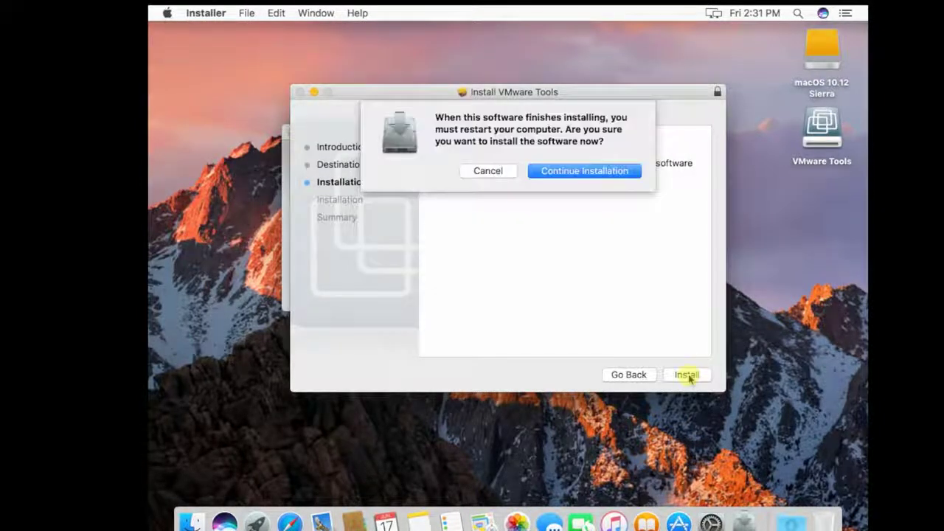
key(Return)
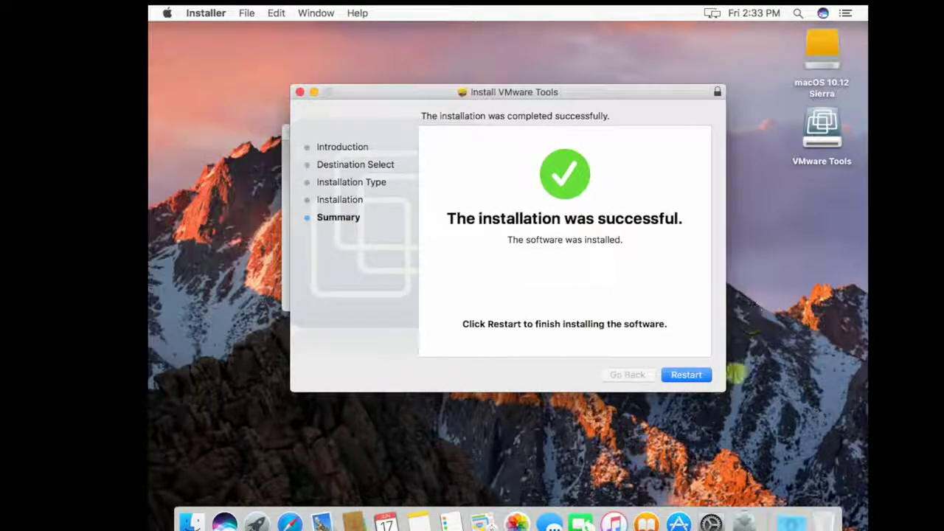
click(678, 375)
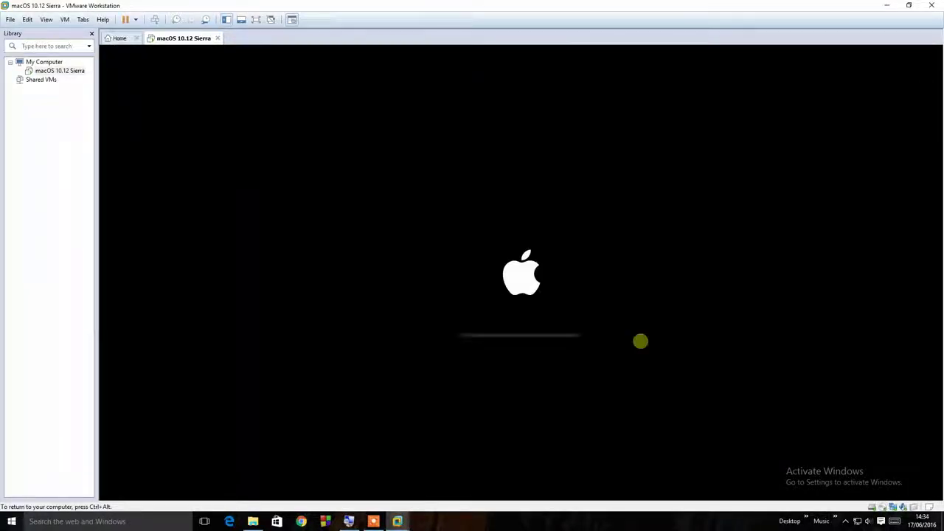
Switch the virtual machine to full screen using View > Full Screen
click(46, 19)
mouse_move(64, 19)
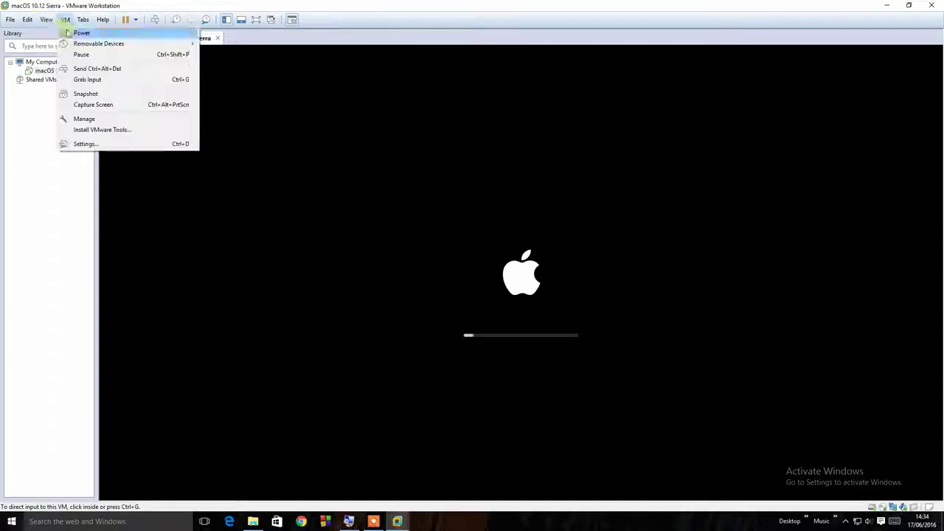
click(59, 32)
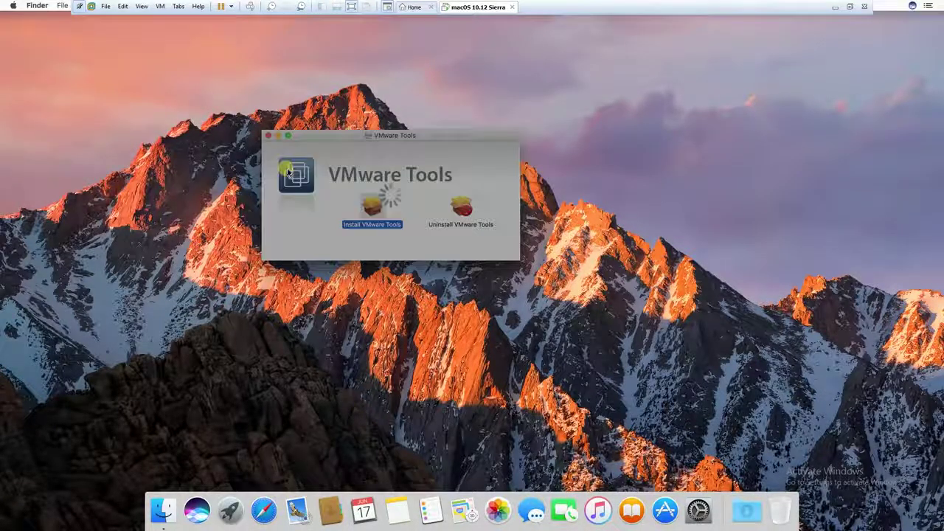
Close the VMware Tools window, then launch Safari and scroll through its page
click(269, 136)
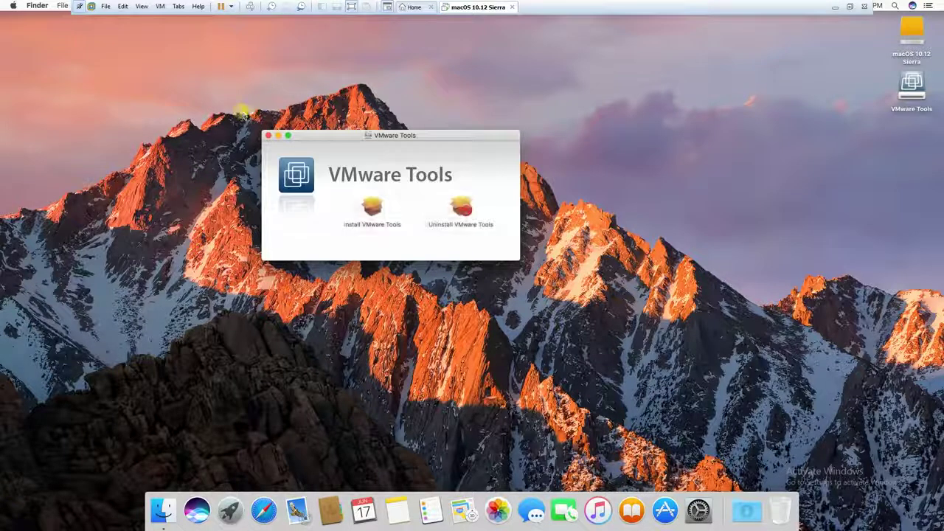
click(269, 137)
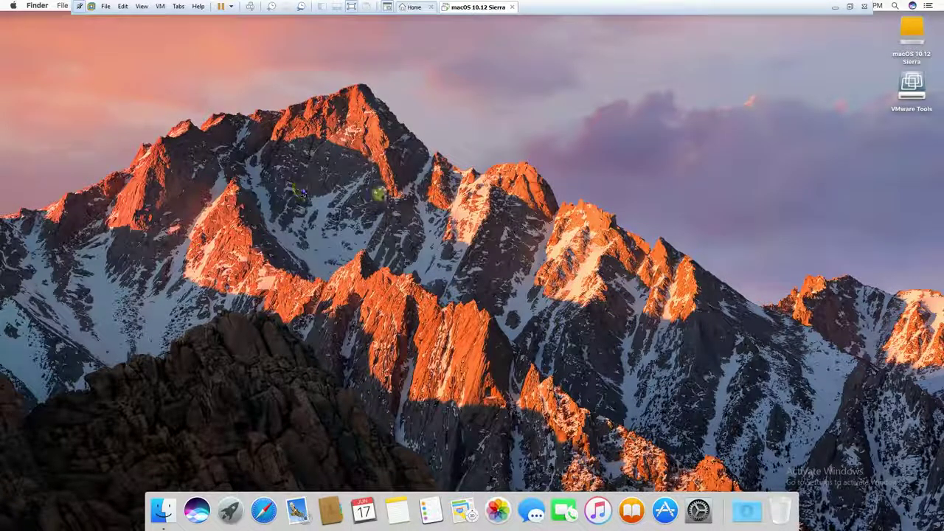
click(78, 8)
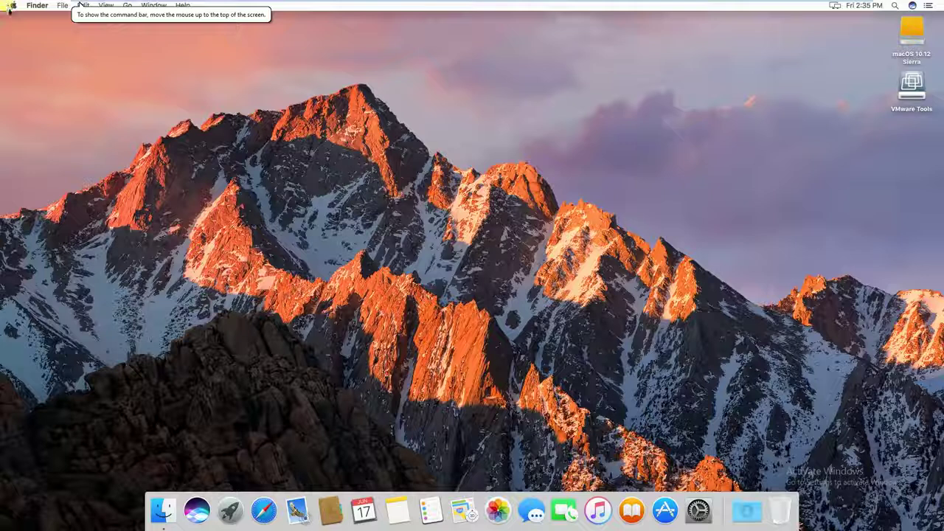
click(263, 509)
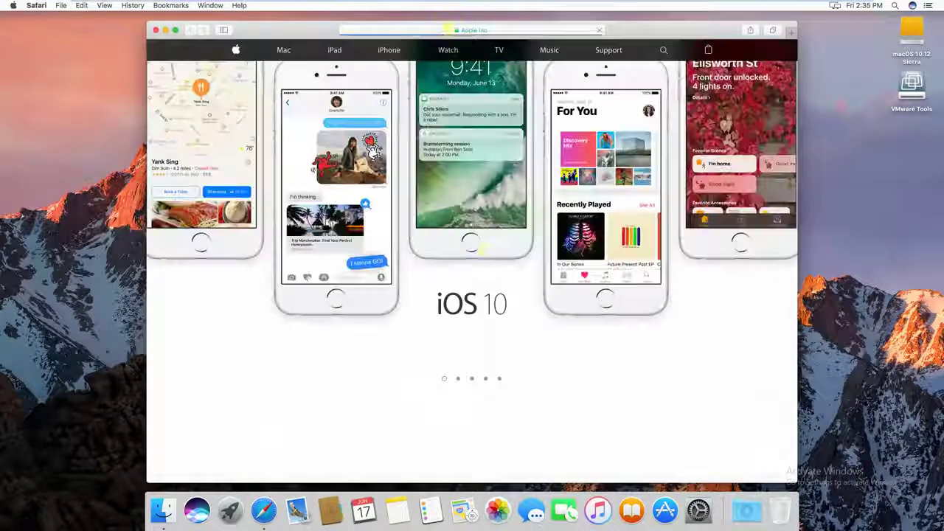
scroll(493, 258, down, 5)
scroll(492, 258, up, 5)
scroll(493, 257, down, 5)
scroll(492, 257, up, 5)
scroll(492, 258, down, 5)
scroll(492, 257, up, 5)
Add three widgets to the Notification Center Today view
click(928, 5)
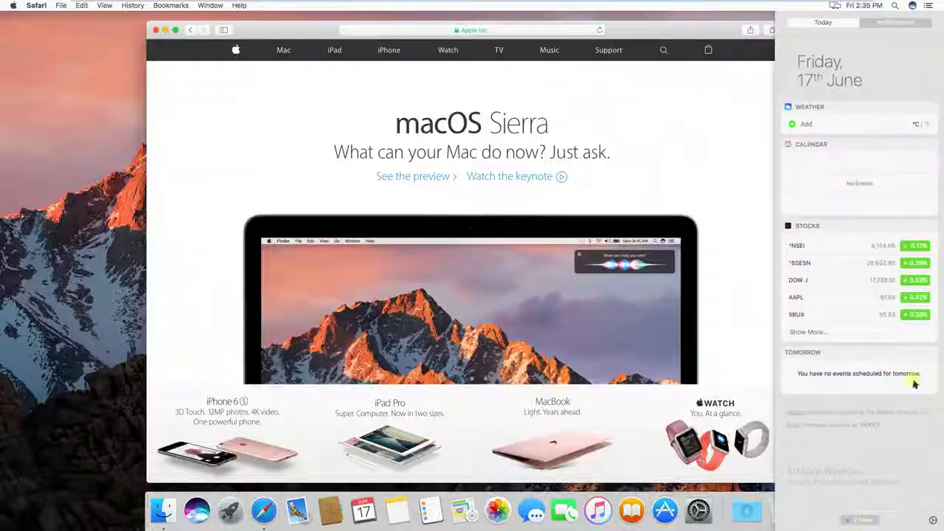
click(860, 521)
click(931, 53)
click(931, 79)
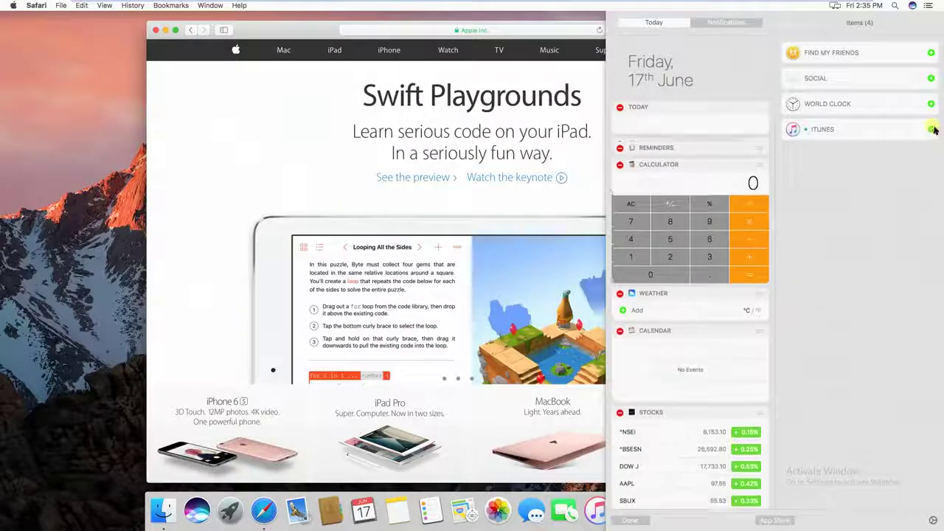
click(931, 129)
click(633, 521)
click(230, 510)
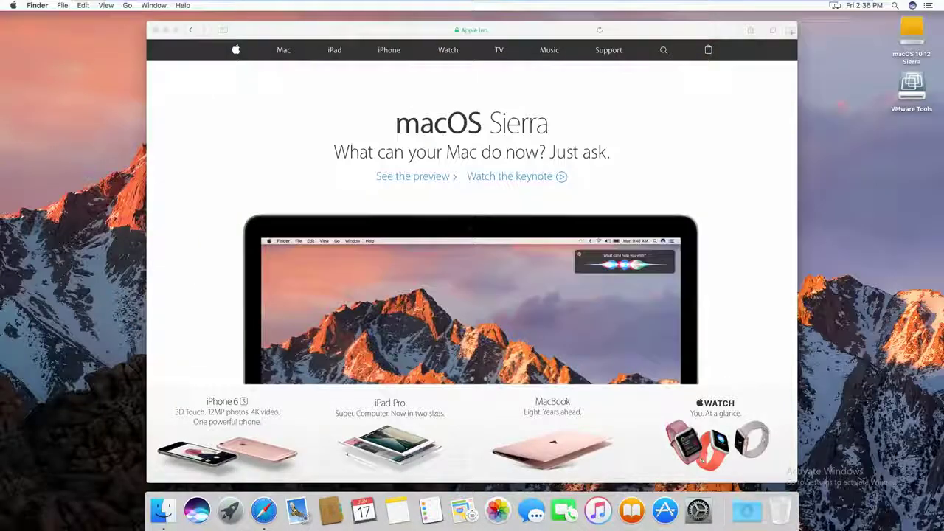
Shut down the Mac from the Apple menu and exit full-screen mode
click(13, 6)
click(37, 101)
click(541, 188)
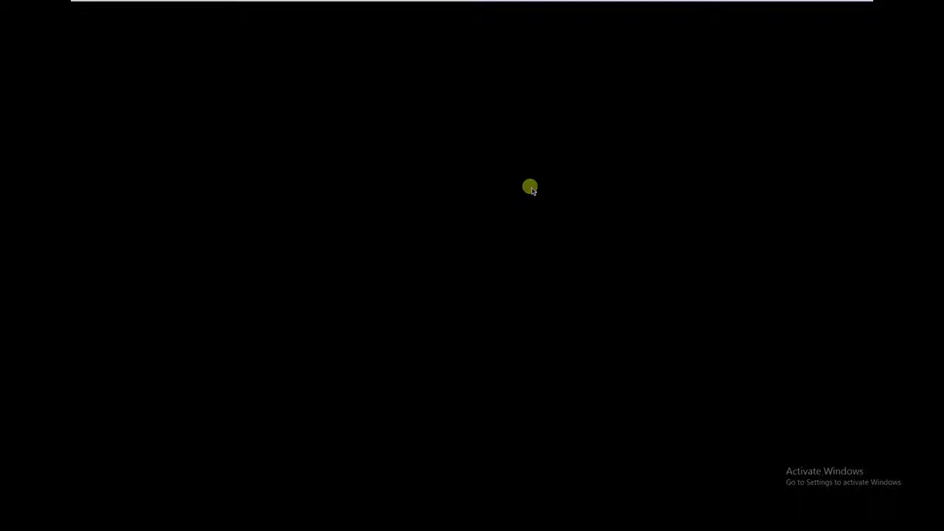
click(850, 6)
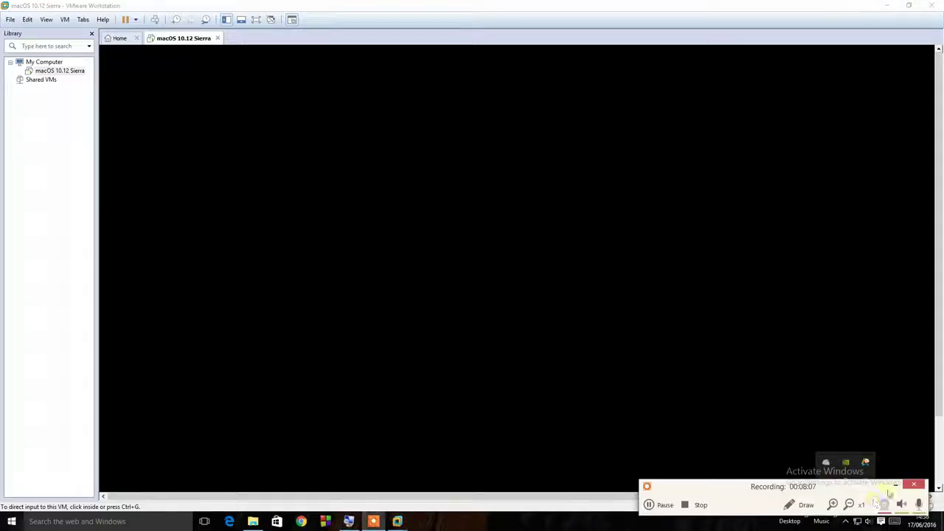